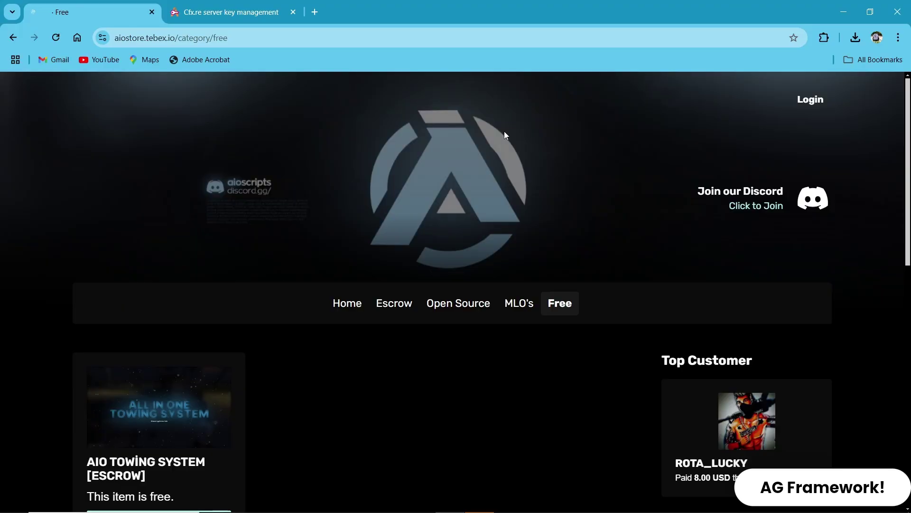
# Try to add the free AIO Towing System [Escrow] package to the basket, and dismiss the login request
pyautogui.scroll(-3, 183, 254)
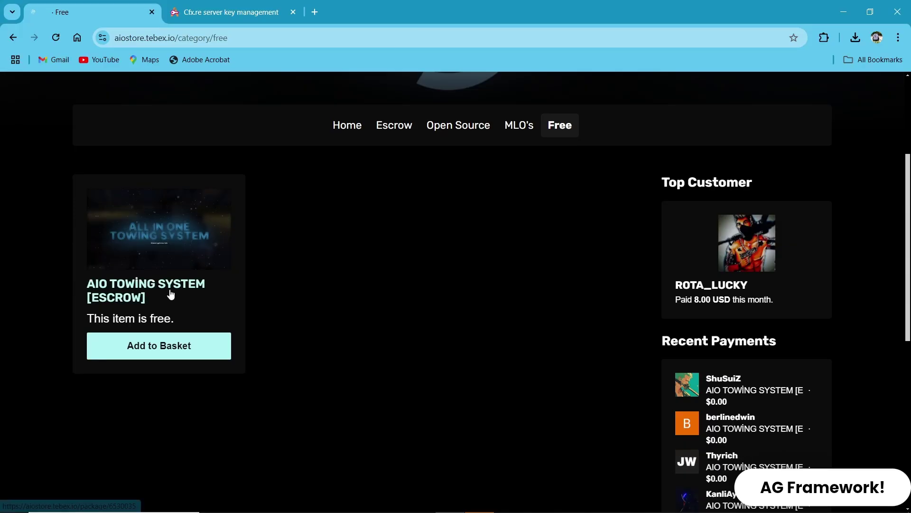
pyautogui.click(174, 358)
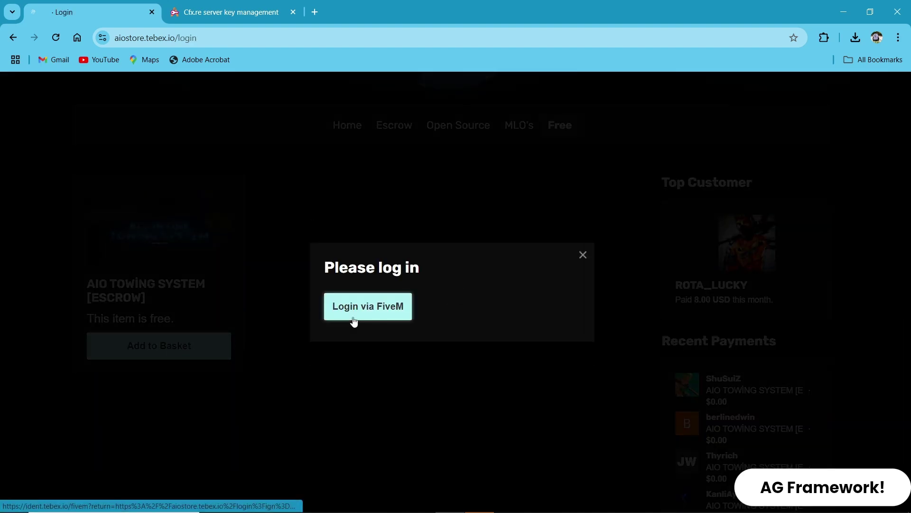
pyautogui.click(582, 256)
pyautogui.scroll(4, 294, 274)
# Download the [Escrow] AIO Towing System by aioscripts from the granted assets in Cfx.re Keymaster
pyautogui.click(201, 5)
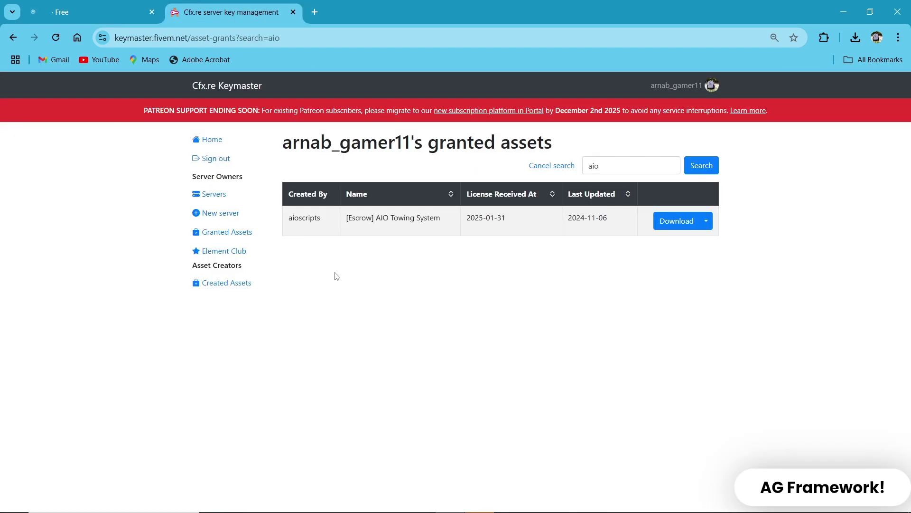
pyautogui.moveTo(290, 218); pyautogui.dragTo(457, 223)
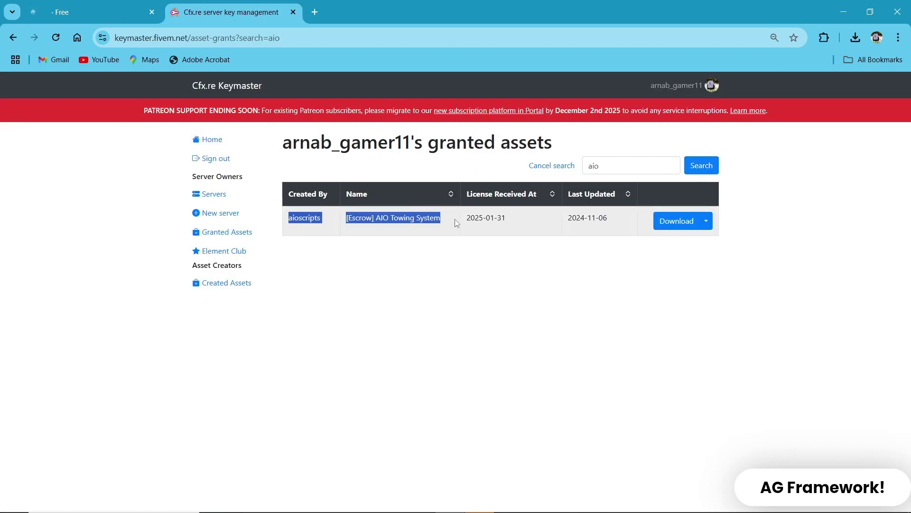
pyautogui.click(673, 226)
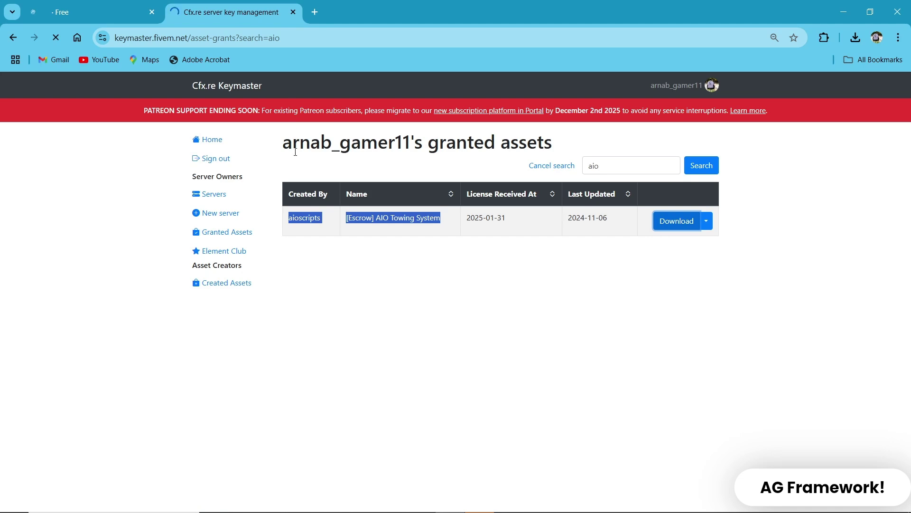
pyautogui.click(413, 265)
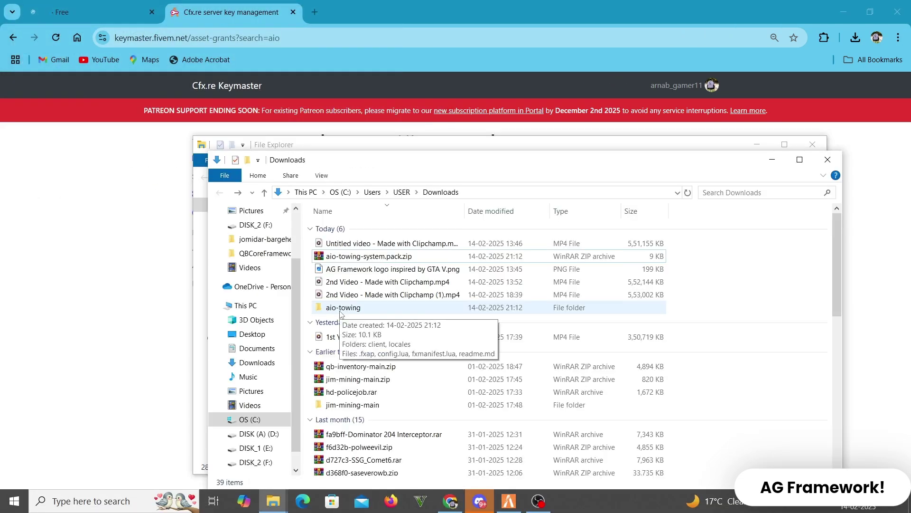
# Open readme.md from the downloaded aio-towing folder, review its features list, and close the file
pyautogui.doubleClick(366, 306)
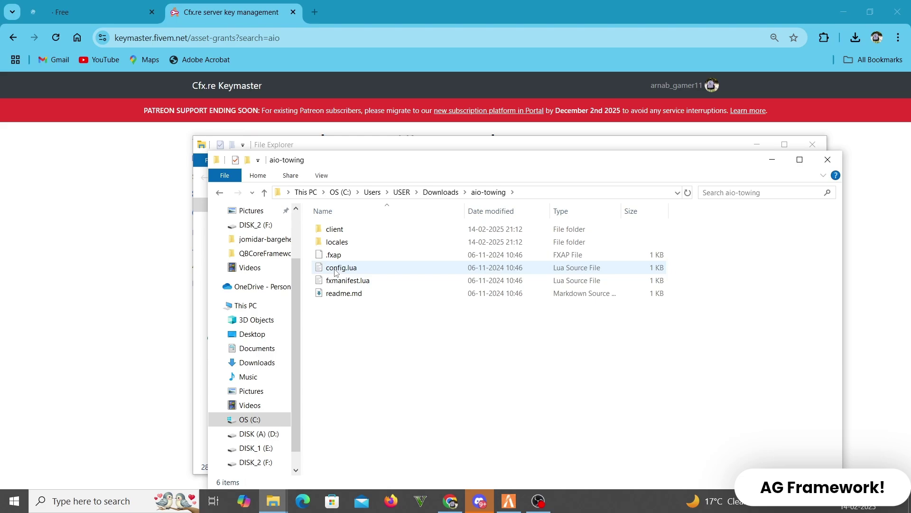
pyautogui.doubleClick(349, 294)
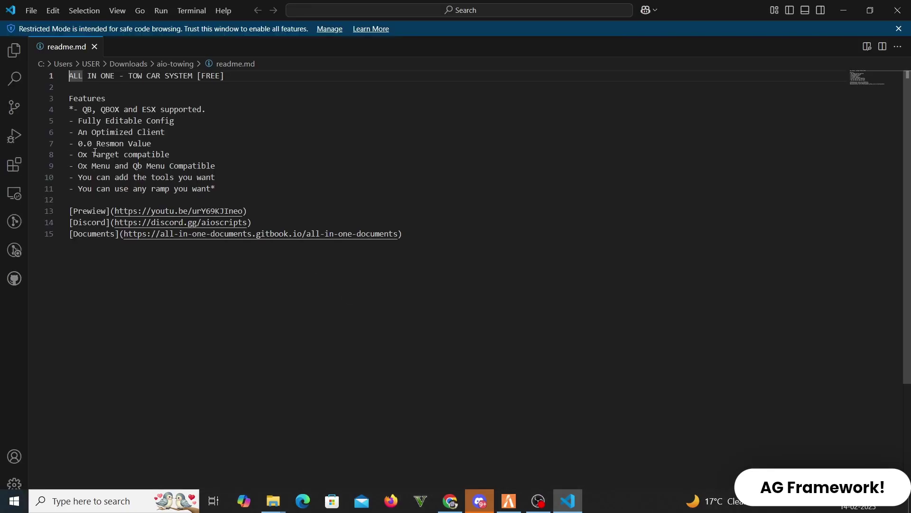
pyautogui.moveTo(81, 110); pyautogui.dragTo(242, 190)
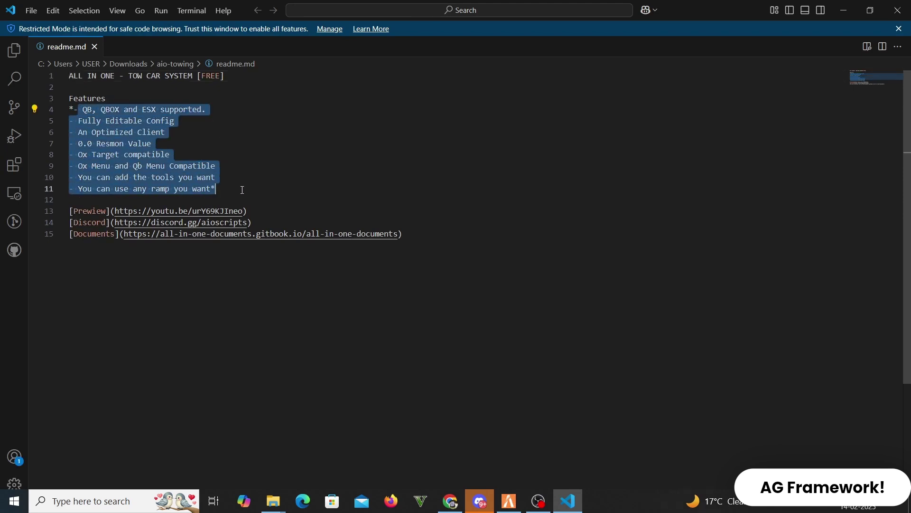
pyautogui.click(242, 190)
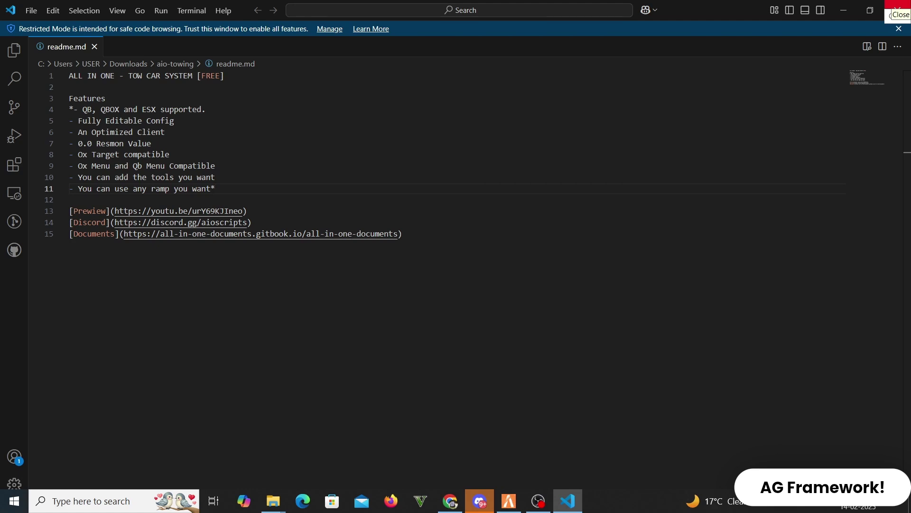
pyautogui.click(897, 9)
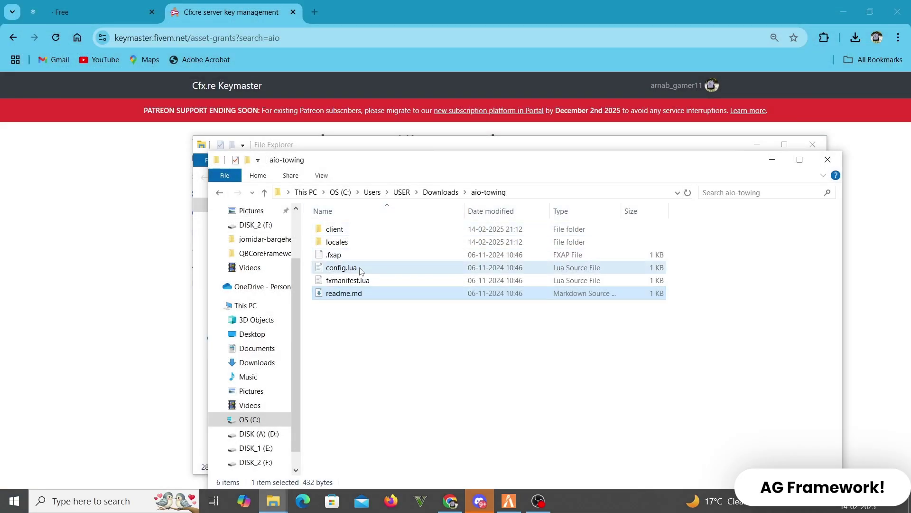
# Open config.lua from the aio-towing folder and examine the job whitelist block
pyautogui.doubleClick(360, 268)
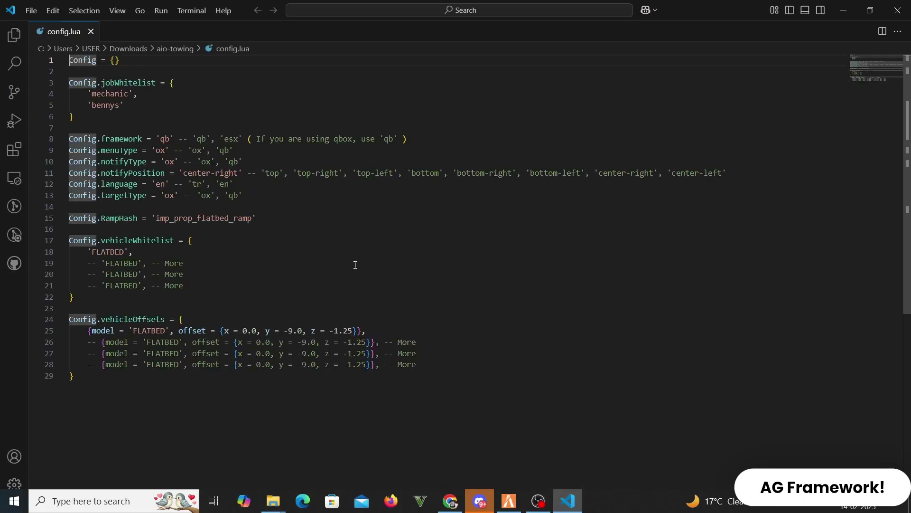
pyautogui.moveTo(102, 99); pyautogui.dragTo(156, 122)
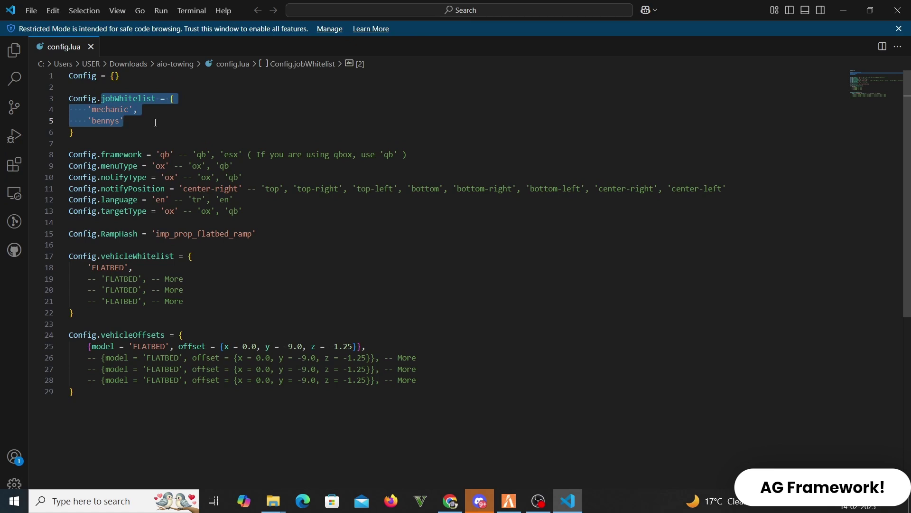
pyautogui.click(155, 123)
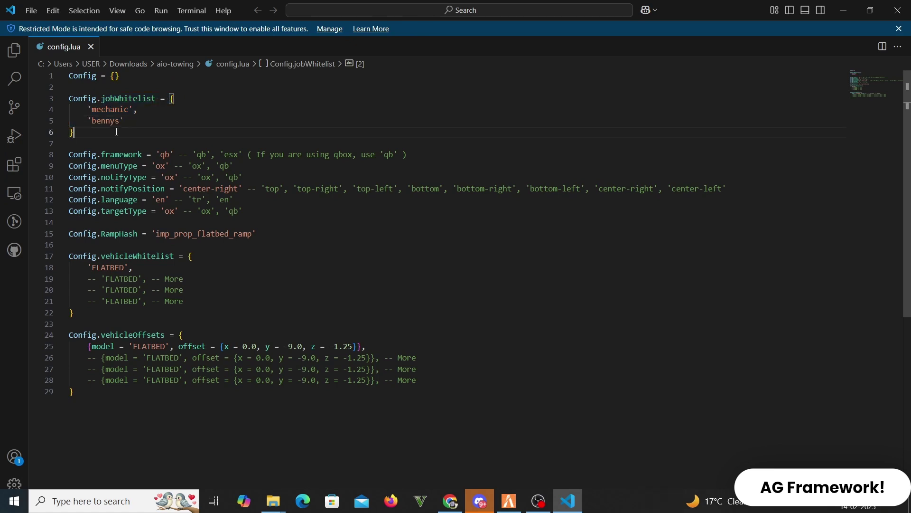
pyautogui.moveTo(117, 132); pyautogui.dragTo(64, 99)
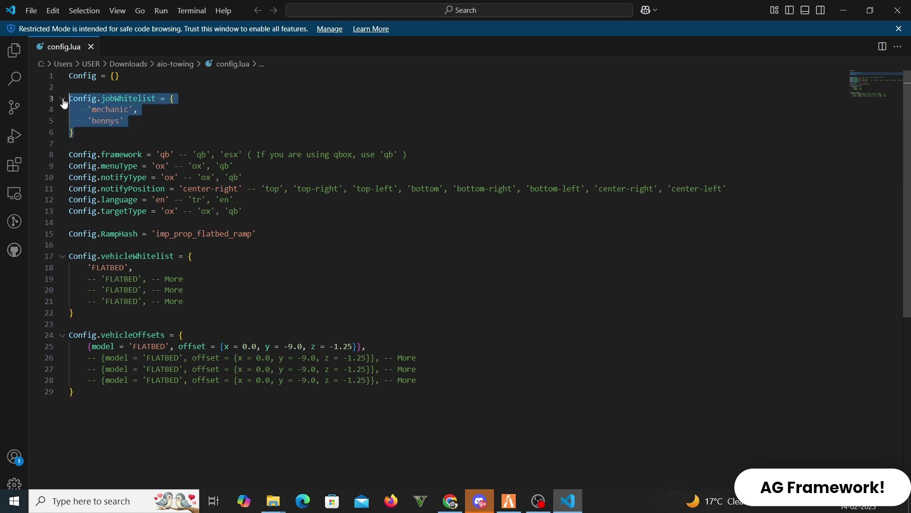
pyautogui.click(131, 139)
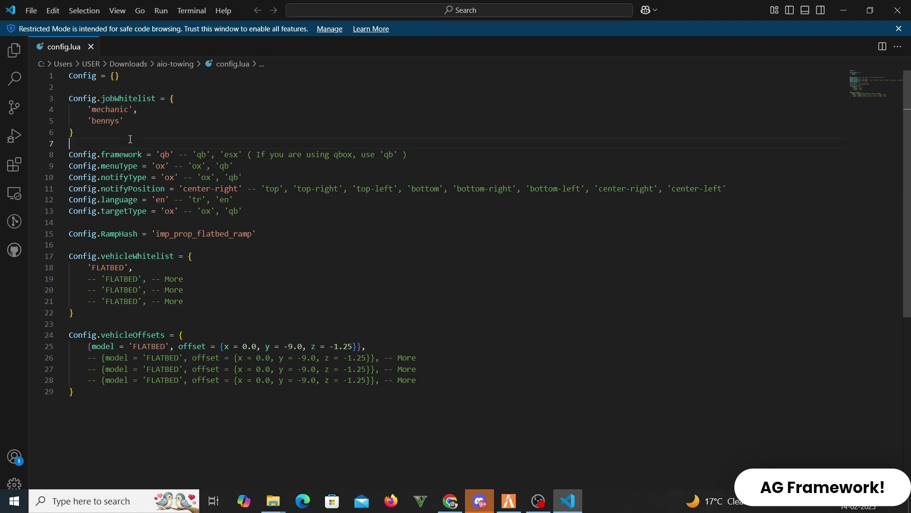
# Review the framework, menu, notification, target, ramp, vehicle whitelist and vehicle offset settings in config.lua
pyautogui.doubleClick(105, 155)
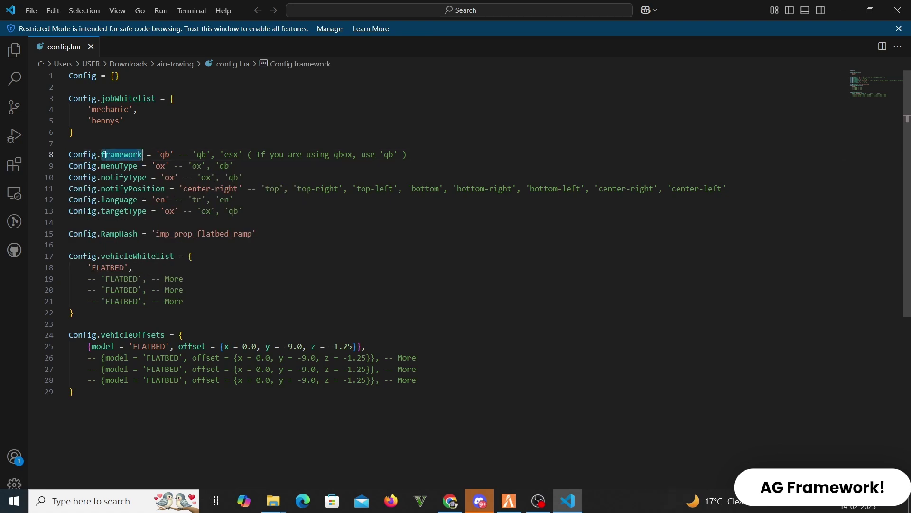
pyautogui.click(221, 155)
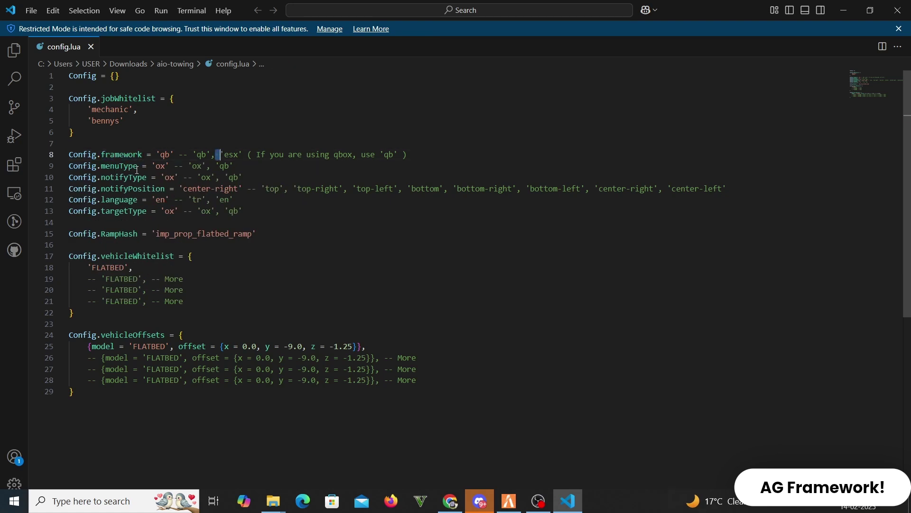
pyautogui.click(202, 170)
pyautogui.click(155, 167)
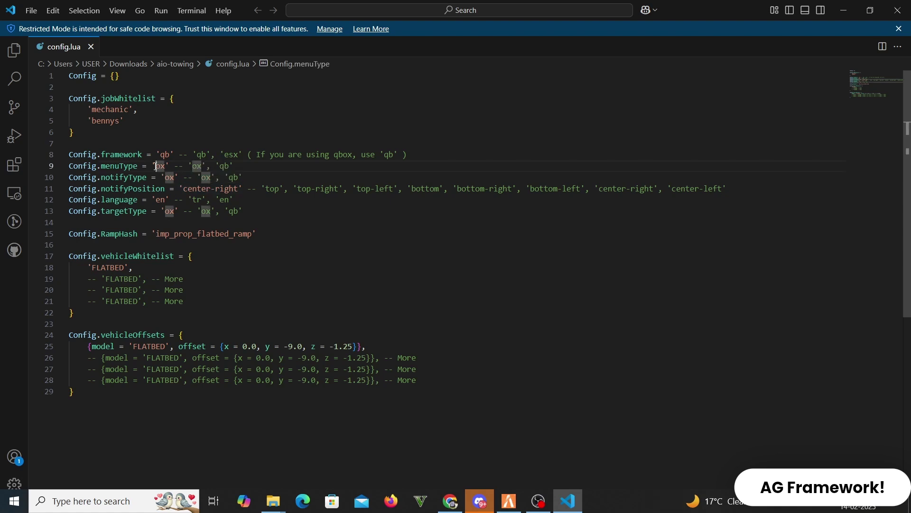
pyautogui.doubleClick(226, 188)
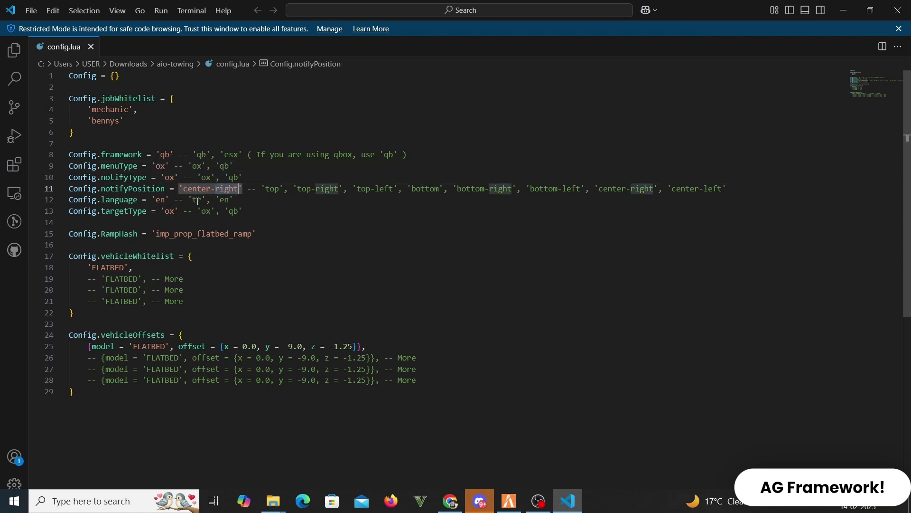
pyautogui.doubleClick(166, 212)
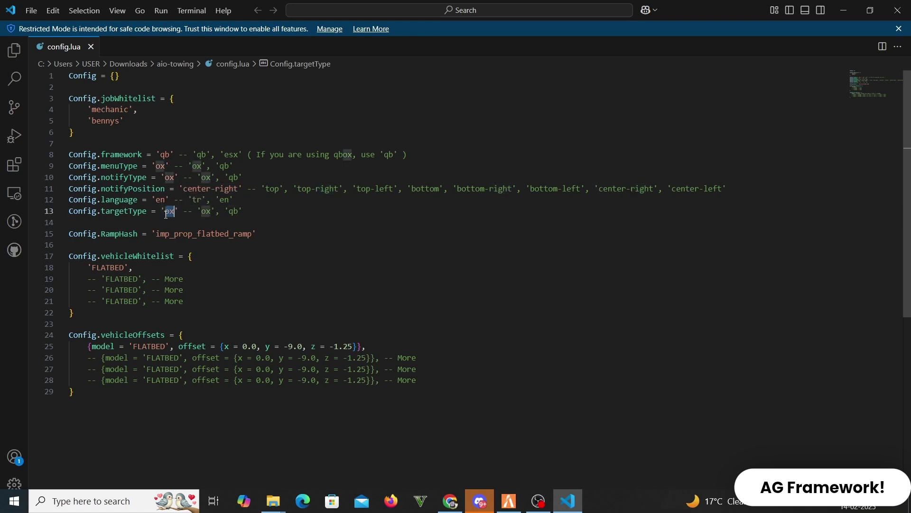
pyautogui.doubleClick(187, 234)
pyautogui.click(255, 267)
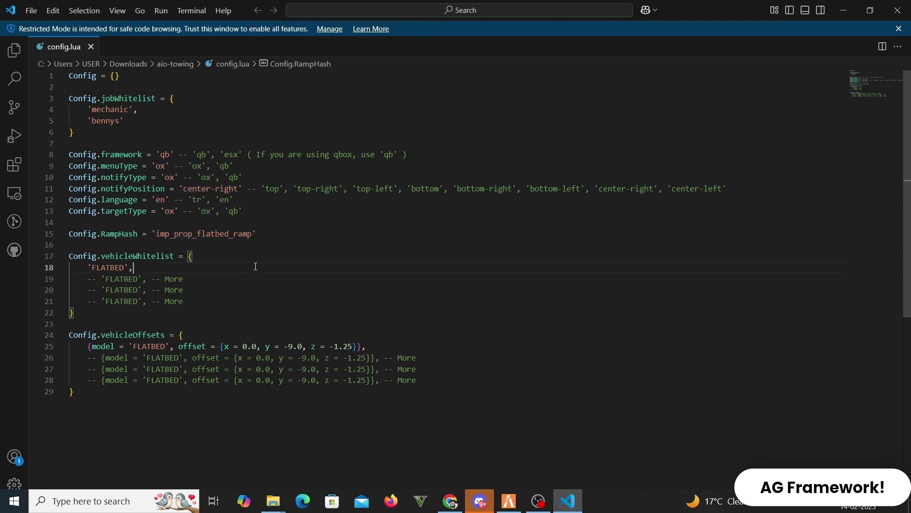
pyautogui.tripleClick(117, 266)
pyautogui.doubleClick(128, 335)
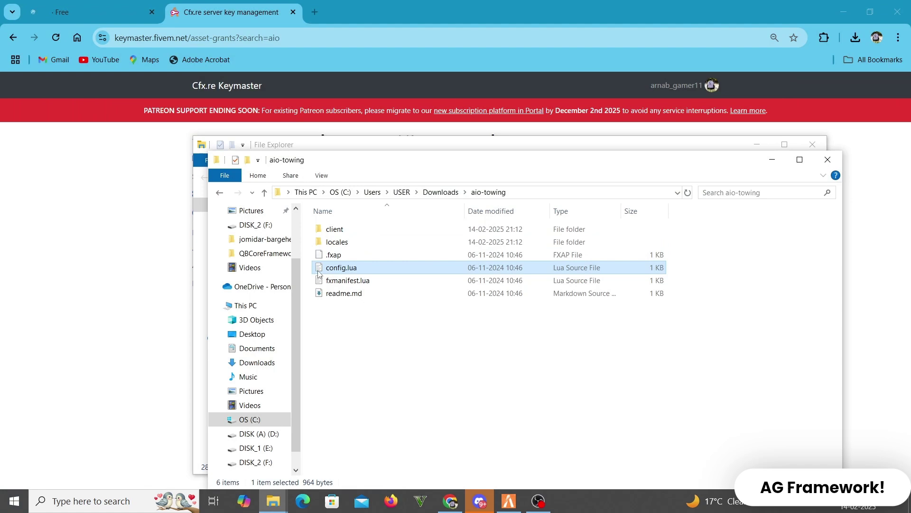
# Return to the Downloads folder and copy the aio-towing folder
pyautogui.click(440, 192)
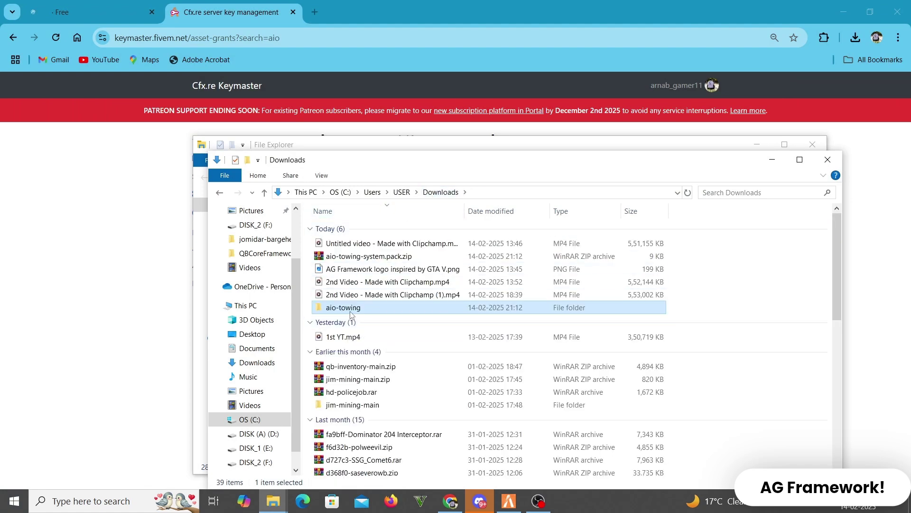
pyautogui.rightClick(352, 315)
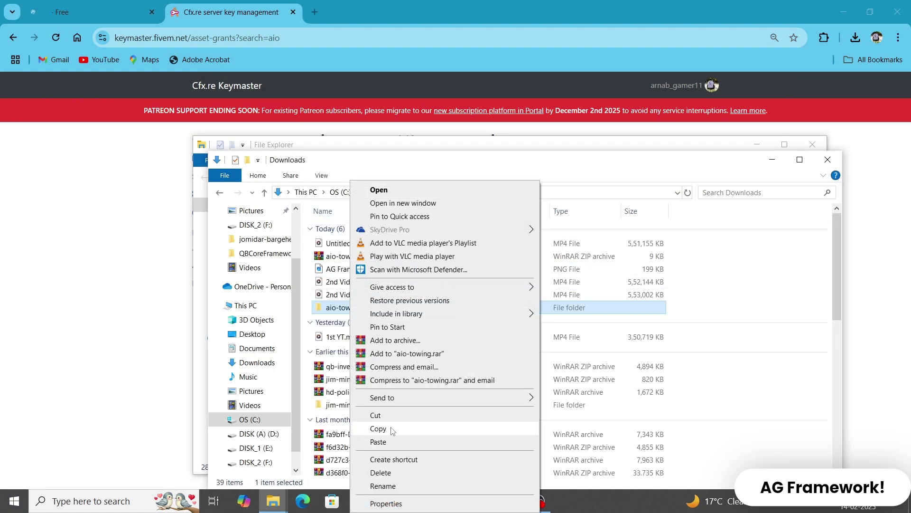
pyautogui.click(390, 428)
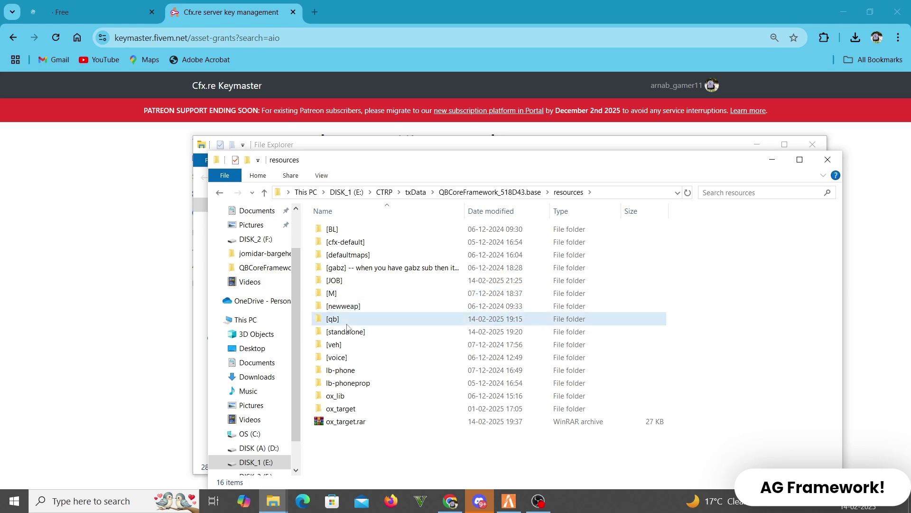
# Check the server's [qb] resources folder, and open server.cfg from the QBCoreFramework_518D43.base folder
pyautogui.doubleClick(351, 319)
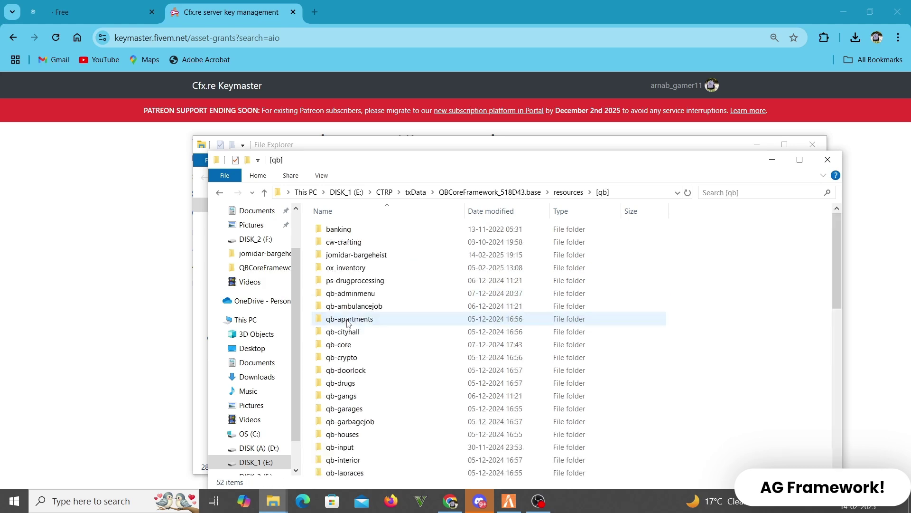
pyautogui.press('BackSpace')
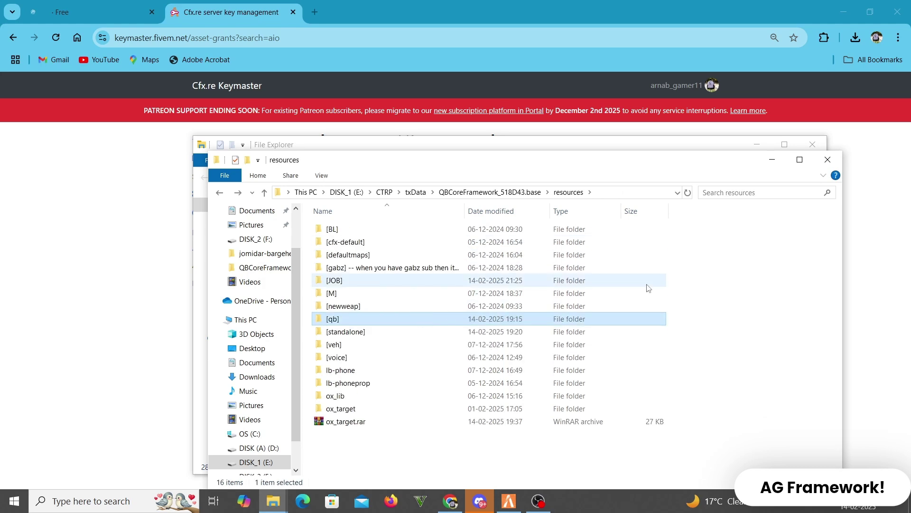
pyautogui.hotkey('alt', 'Up')
pyautogui.hotkey('alt', 'Up')
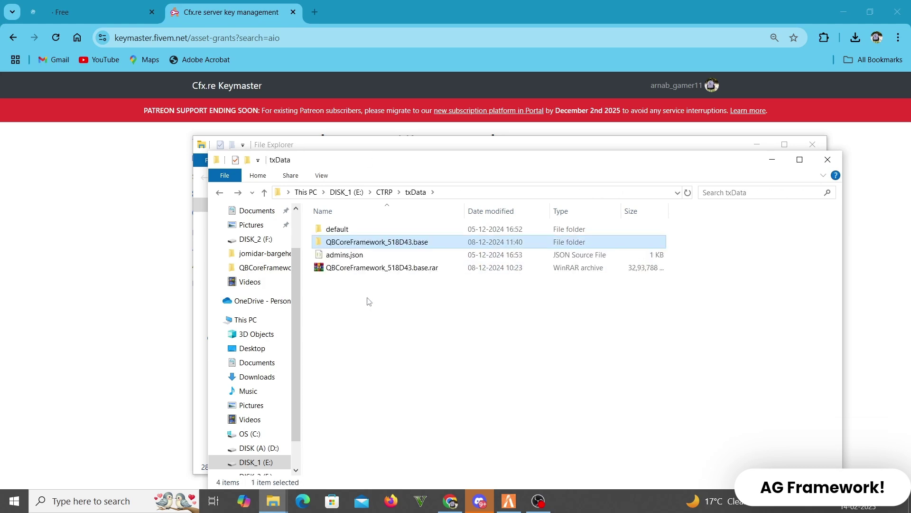
pyautogui.hotkey('alt', 'Up')
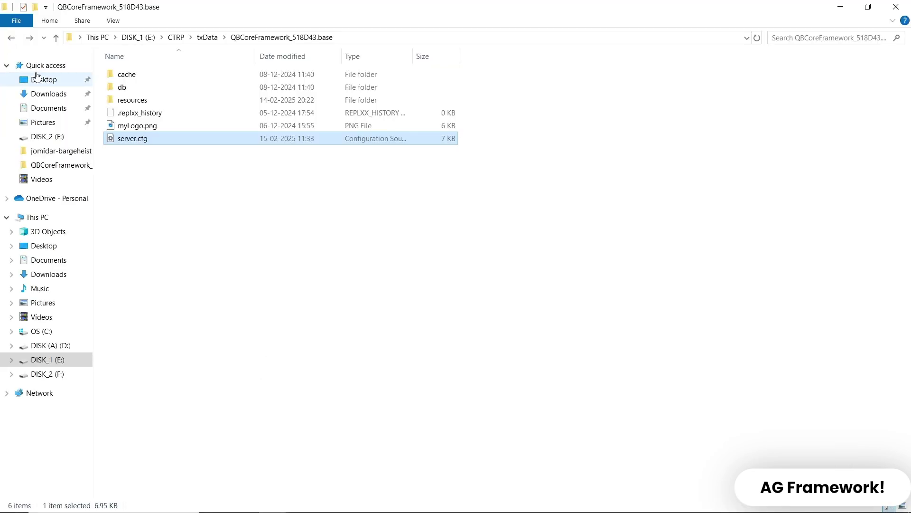
pyautogui.doubleClick(129, 141)
pyautogui.doubleClick(128, 141)
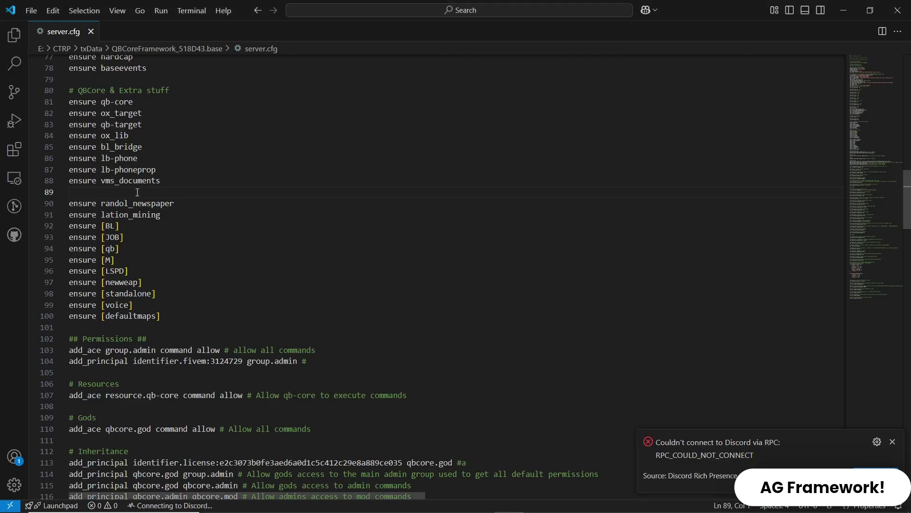
# Add the line "ensure aio-towing" below "ensure vms_documents" in server.cfg and save the file
pyautogui.write('EN')
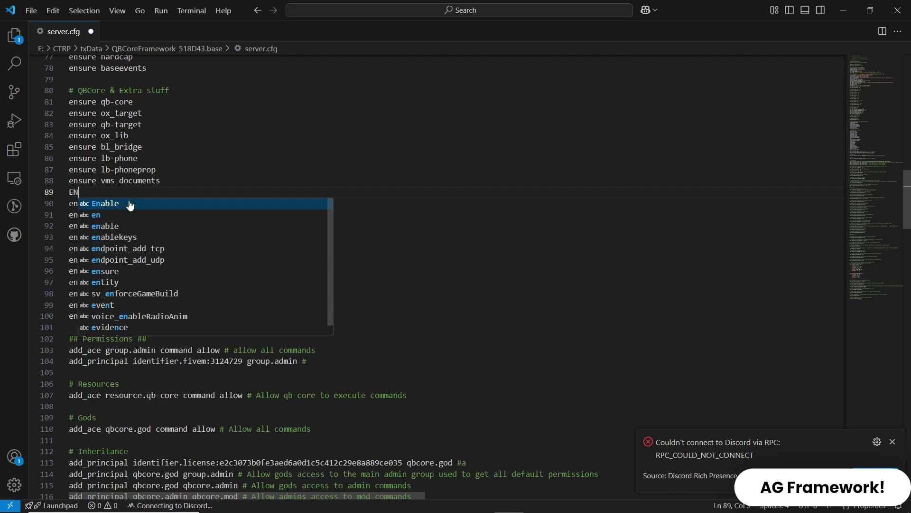
pyautogui.press('Down')
pyautogui.press('Down')
pyautogui.press('Down')
pyautogui.press('Down')
pyautogui.press('Down')
pyautogui.press('Down')
pyautogui.press('Return')
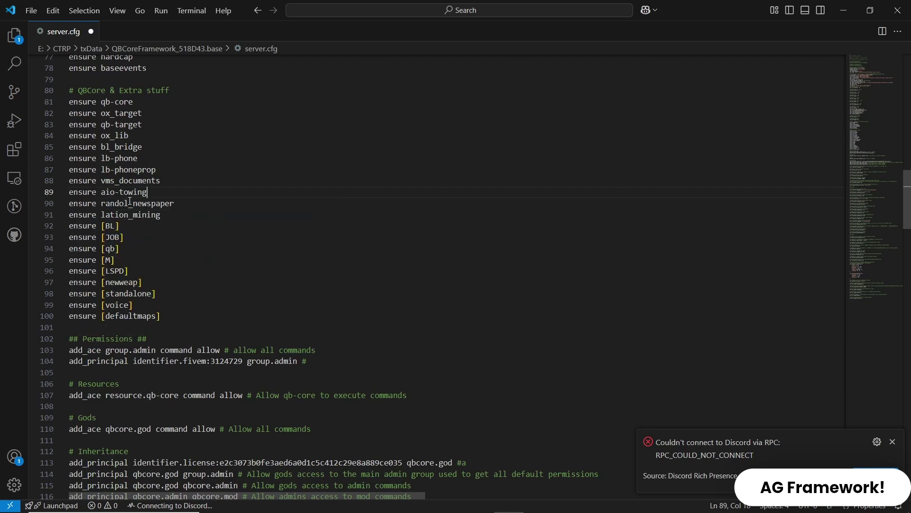
pyautogui.click(29, 10)
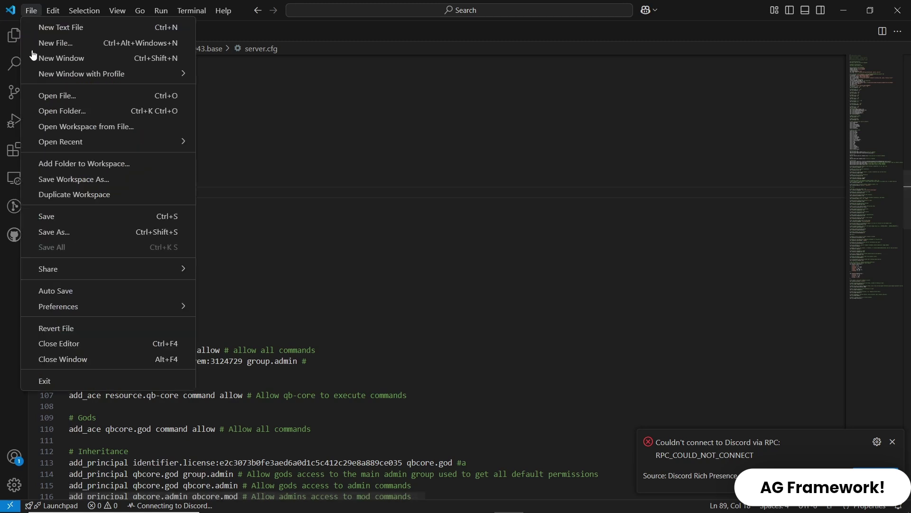
pyautogui.click(44, 212)
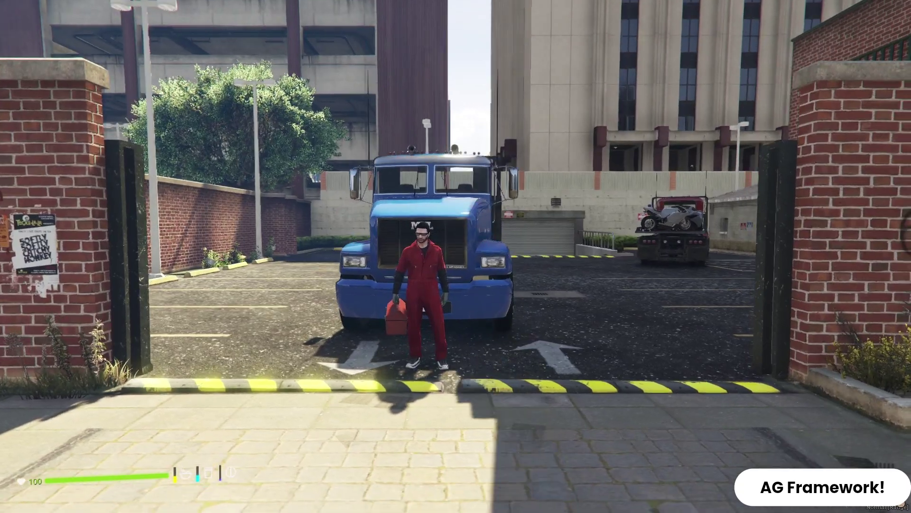
# Approach the blue flatbed truck and check the character's current job with the /job command
pyautogui.press('w')
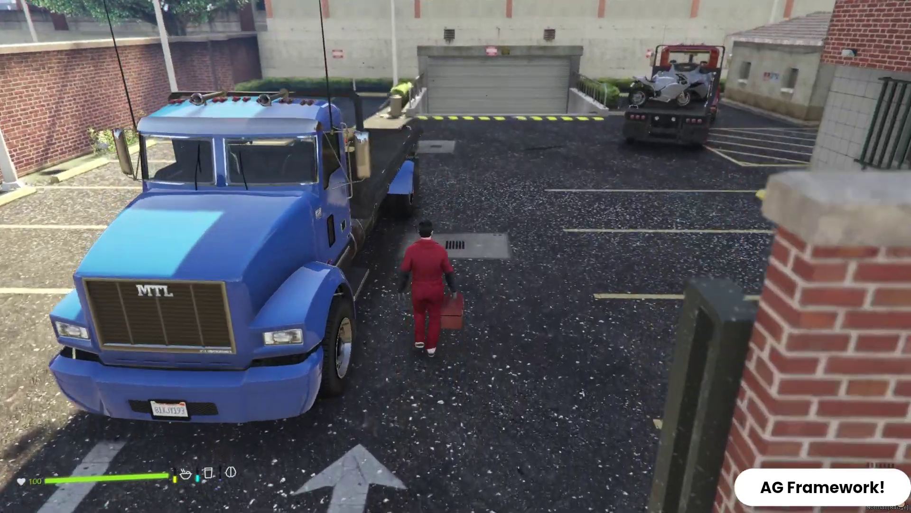
pyautogui.write('t/job')
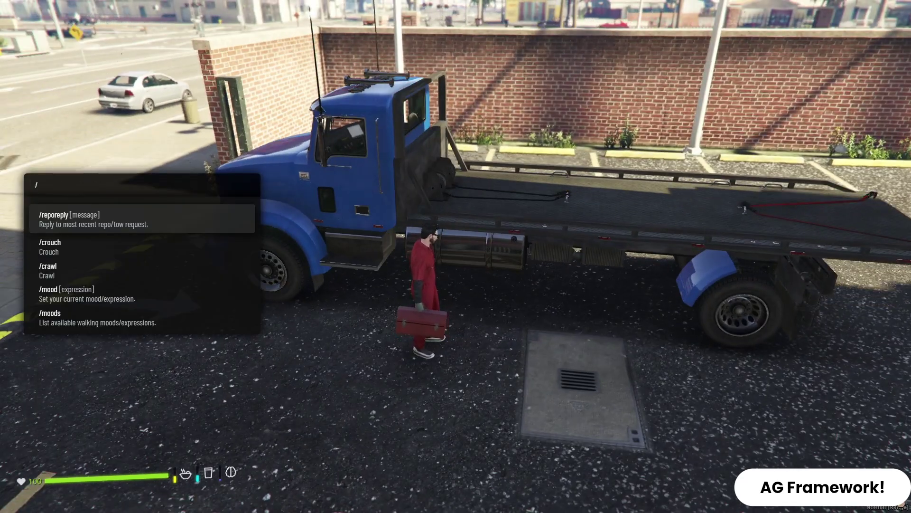
pyautogui.press('Return')
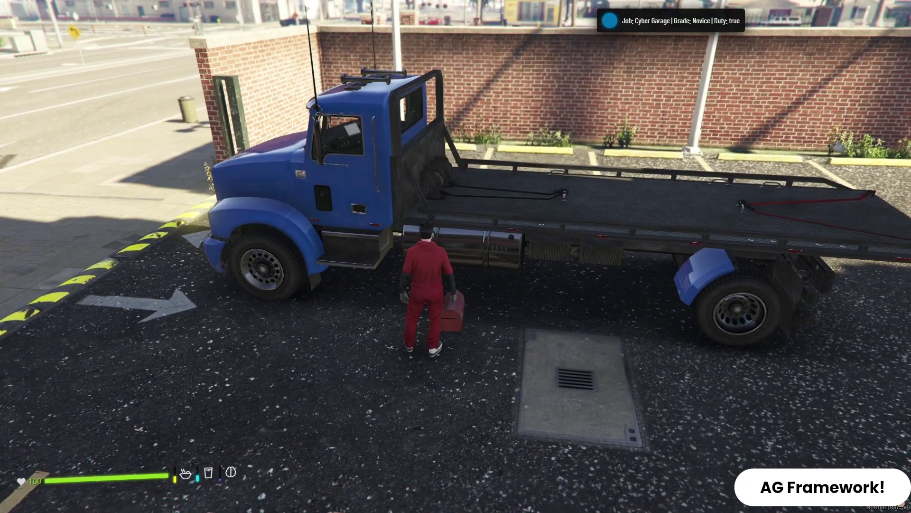
# Deploy the ramp at the back of the blue flatbed truck, and remove it again
pyautogui.press('alt')
pyautogui.click(497, 258)
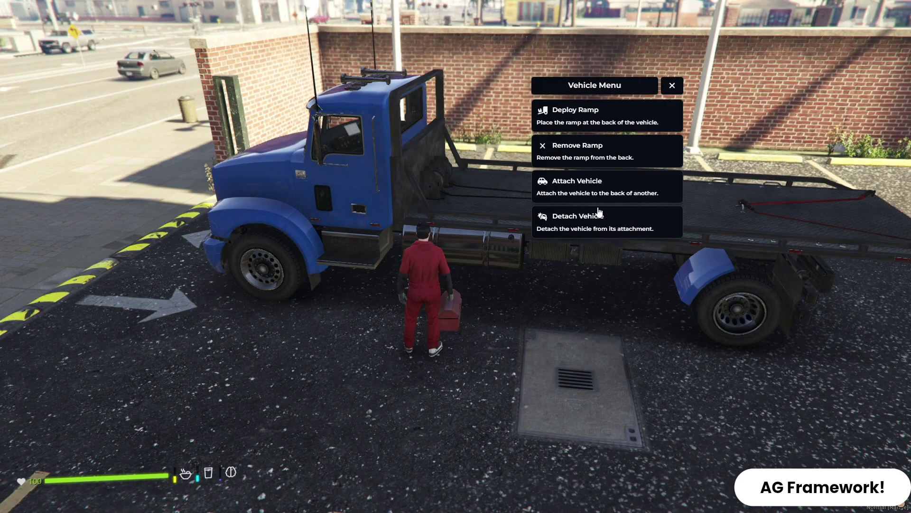
pyautogui.click(602, 122)
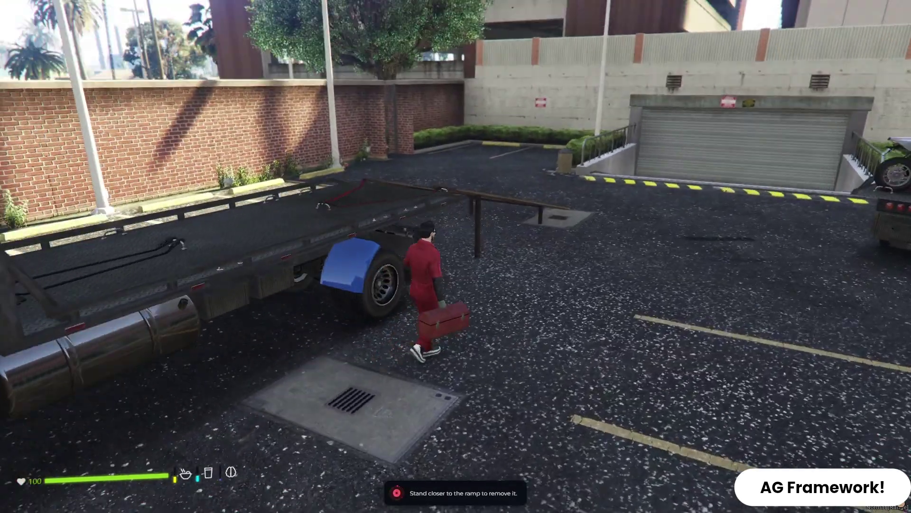
pyautogui.press('alt')
pyautogui.click(506, 256)
pyautogui.click(605, 154)
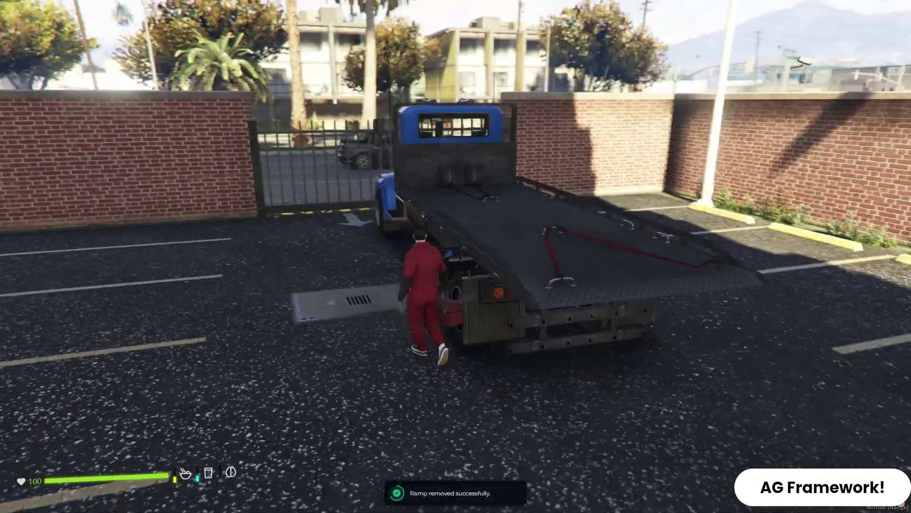
# Deploy the ramp once more from the vehicle options of the blue flatbed truck
pyautogui.press('w')
pyautogui.press('alt')
pyautogui.click(485, 257)
pyautogui.click(595, 124)
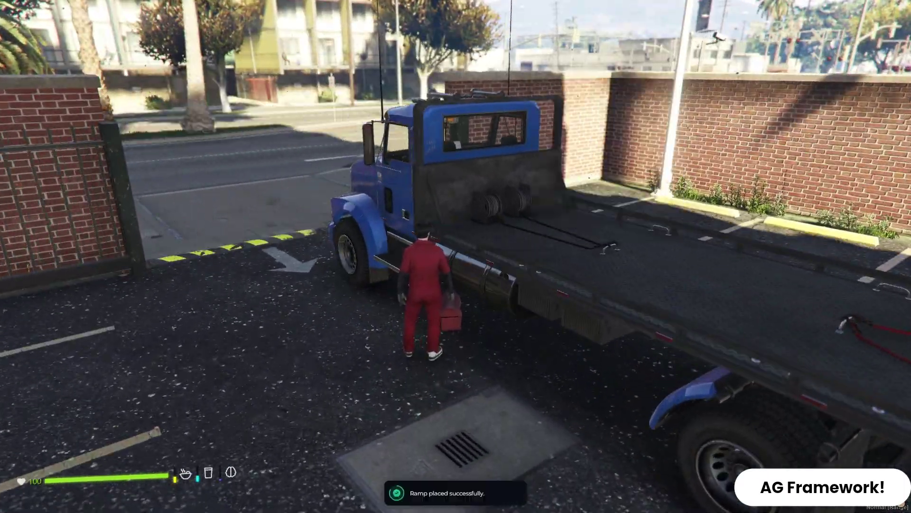
# Spawn a car with "/car t20" and drive it up the ramp onto the flatbed
pyautogui.write('wt/car t20')
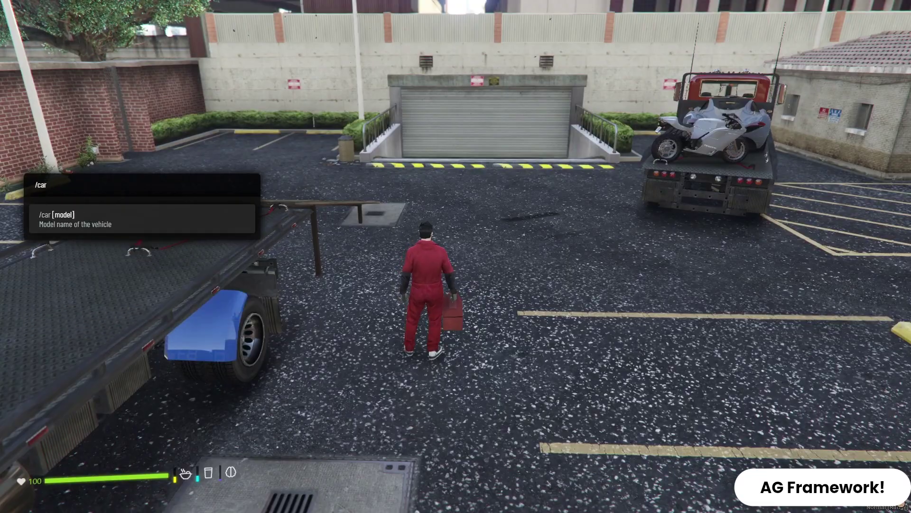
pyautogui.press('Return')
pyautogui.press('w')
pyautogui.press('a')
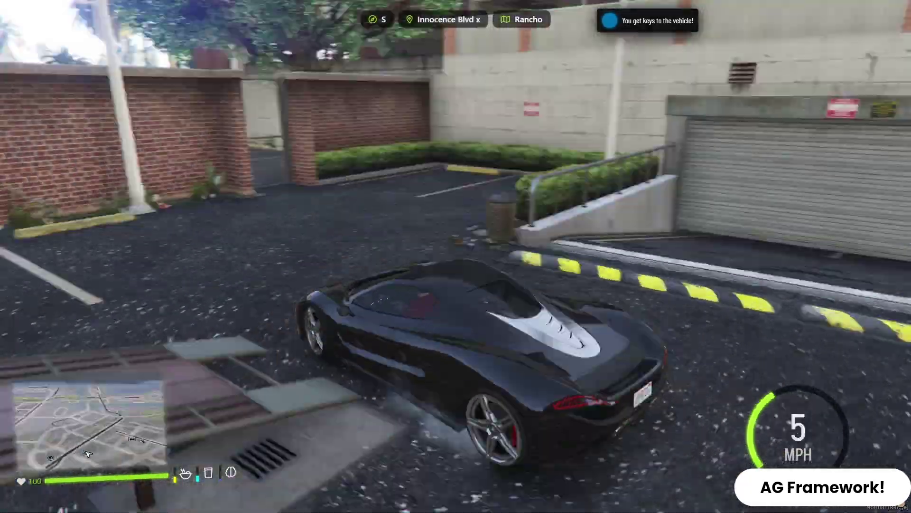
pyautogui.press('w')
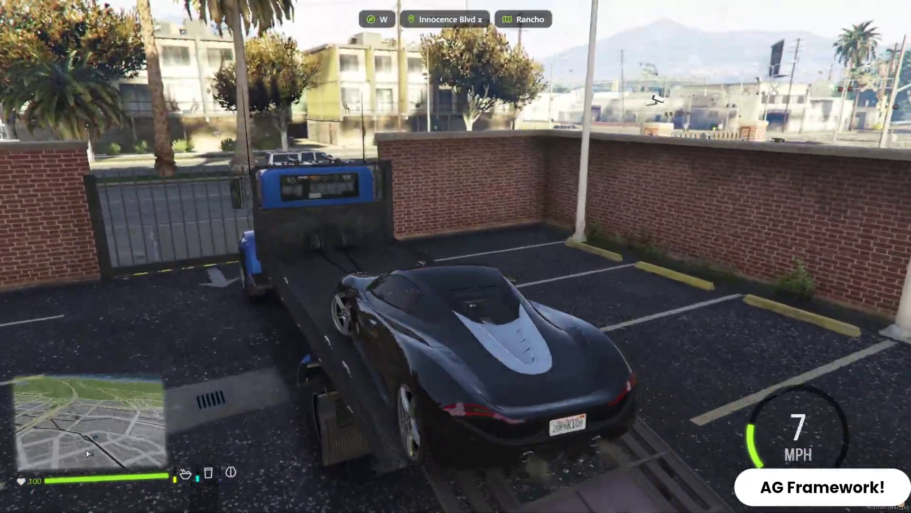
# Attach the T20 to the flatbed and get out of the car
pyautogui.press('alt')
pyautogui.click(456, 256)
pyautogui.click(492, 259)
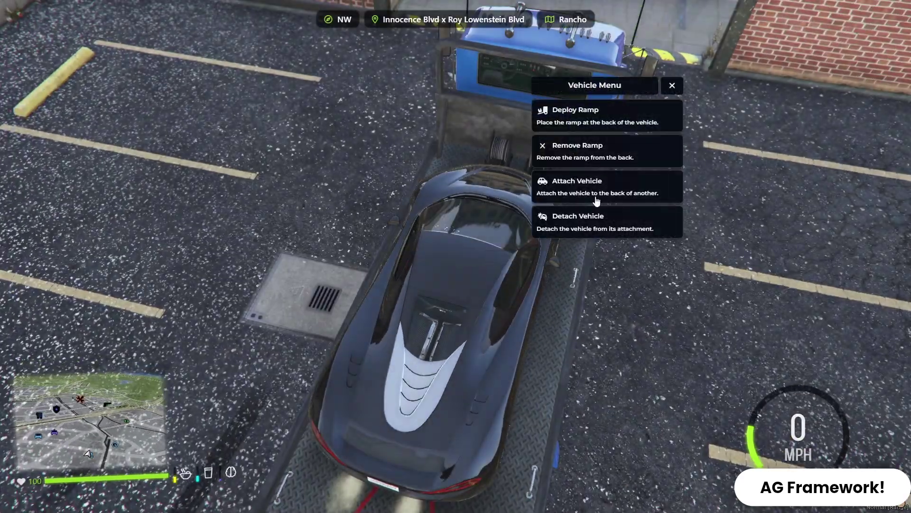
pyautogui.press('b')
pyautogui.press('b')
pyautogui.write('f')
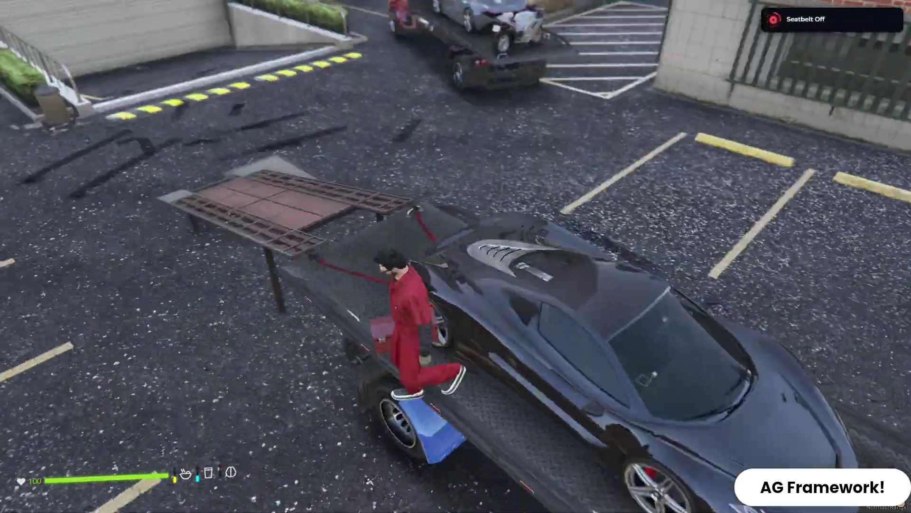
# Spawn a motorcycle with "/car bati2" and ride it up the ramp behind the T20
pyautogui.write('w')
pyautogui.write('t/car bat')
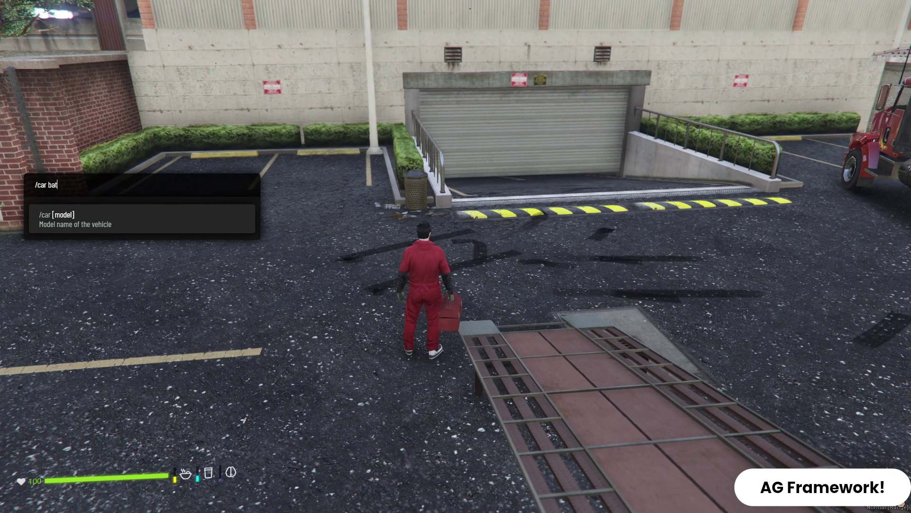
pyautogui.write('i2')
pyautogui.press('Return')
pyautogui.press('w')
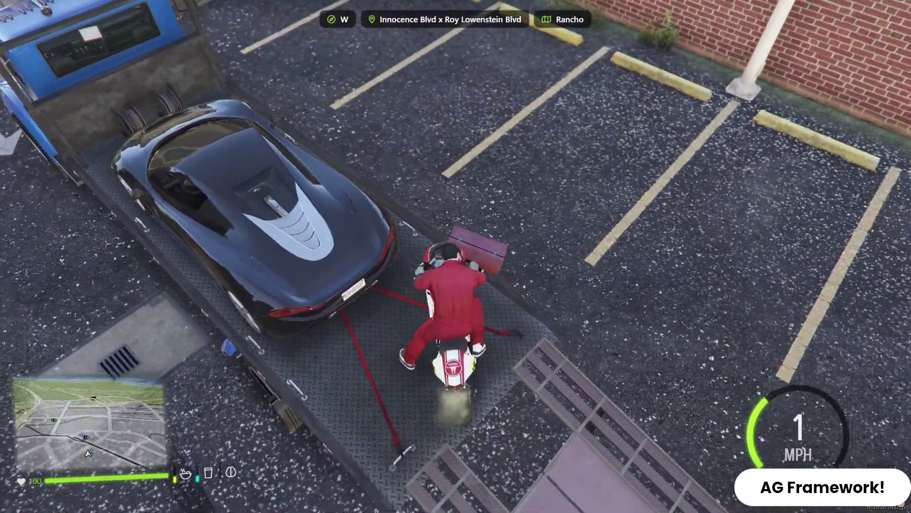
# Attach the motorcycle to the flatbed behind the T20
pyautogui.press('f')
pyautogui.press('alt')
pyautogui.click(504, 255)
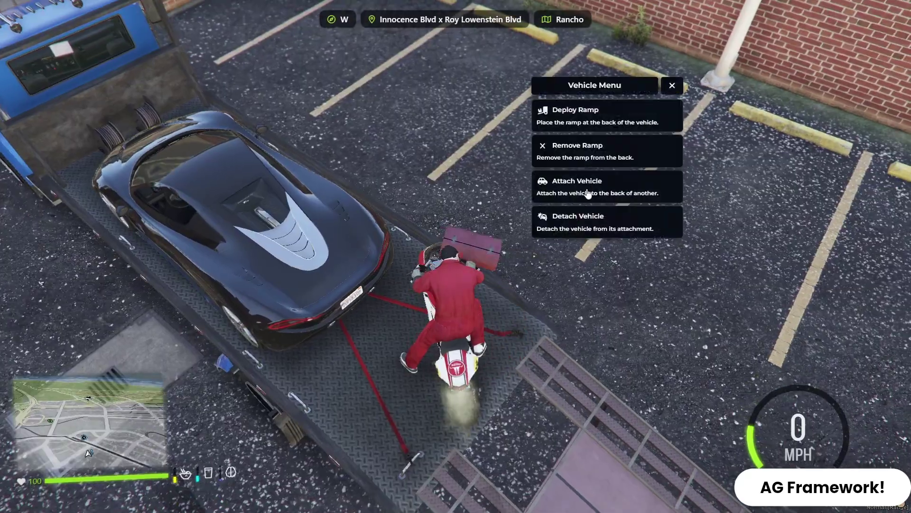
pyautogui.click(579, 177)
# Remove the ramp from the back of the loaded flatbed truck
pyautogui.press('alt')
pyautogui.click(578, 317)
pyautogui.click(707, 183)
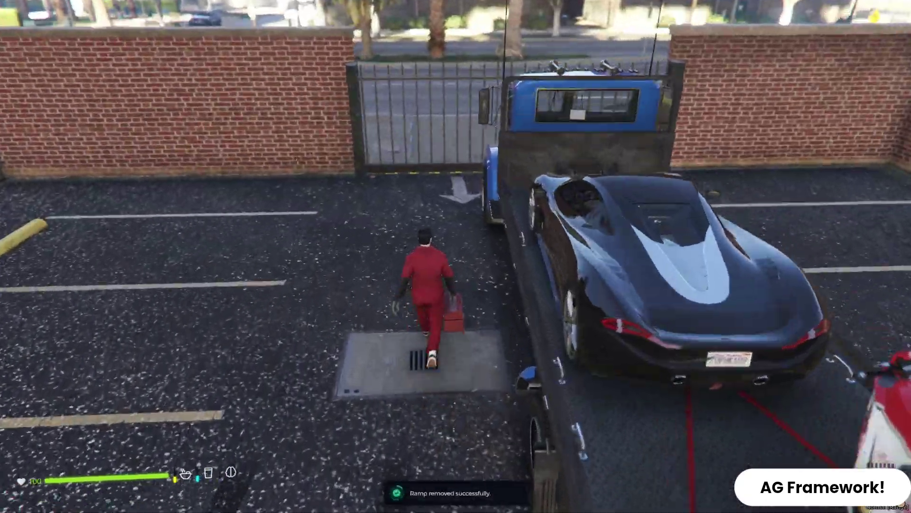
# Get into the loaded flatbed truck and drive it along Innocence Blvd
pyautogui.press('f')
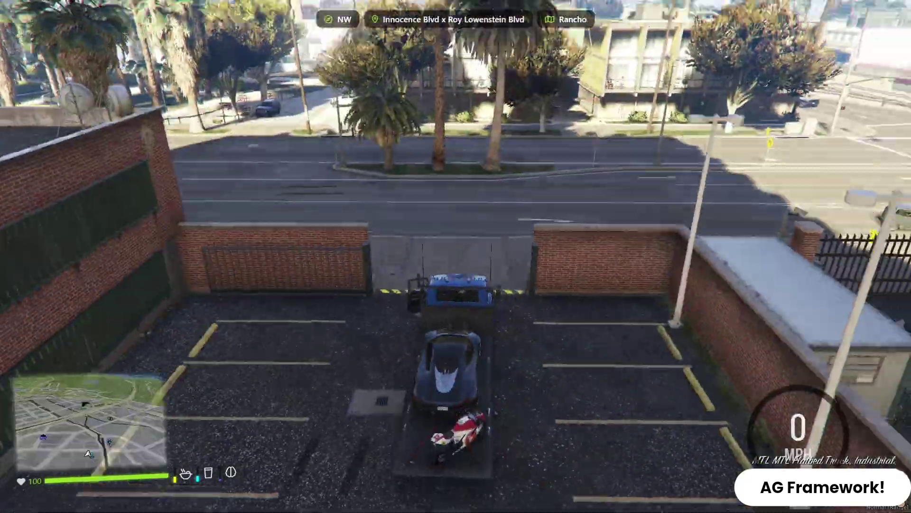
pyautogui.press('w')
pyautogui.press('d')
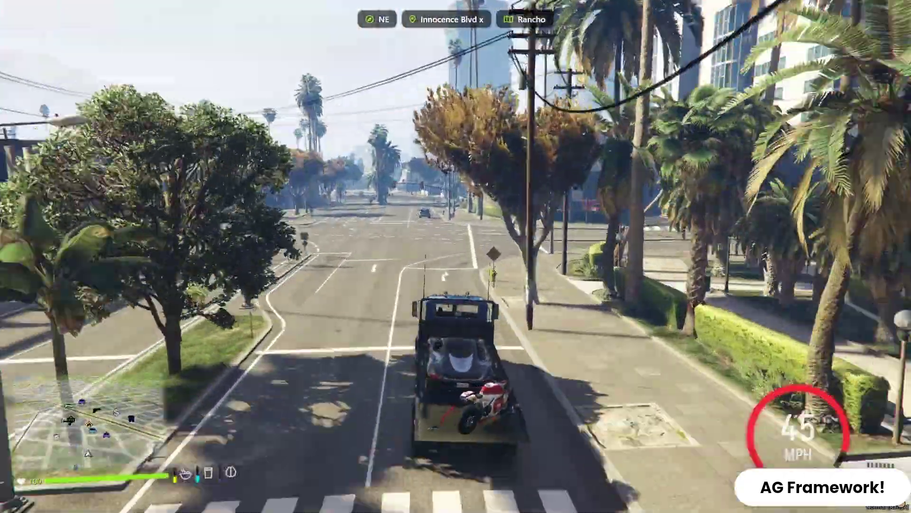
pyautogui.press('a')
pyautogui.press('w')
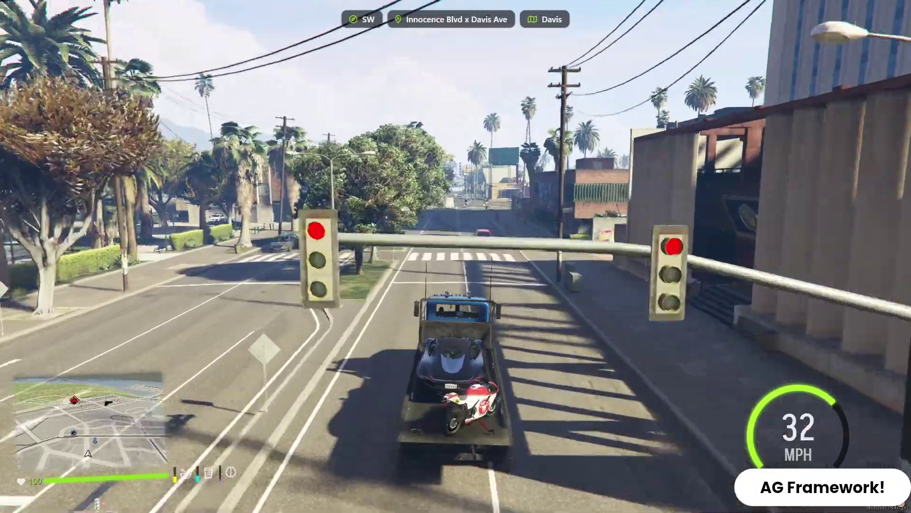
pyautogui.press('w')
pyautogui.press('s')
pyautogui.press('d')
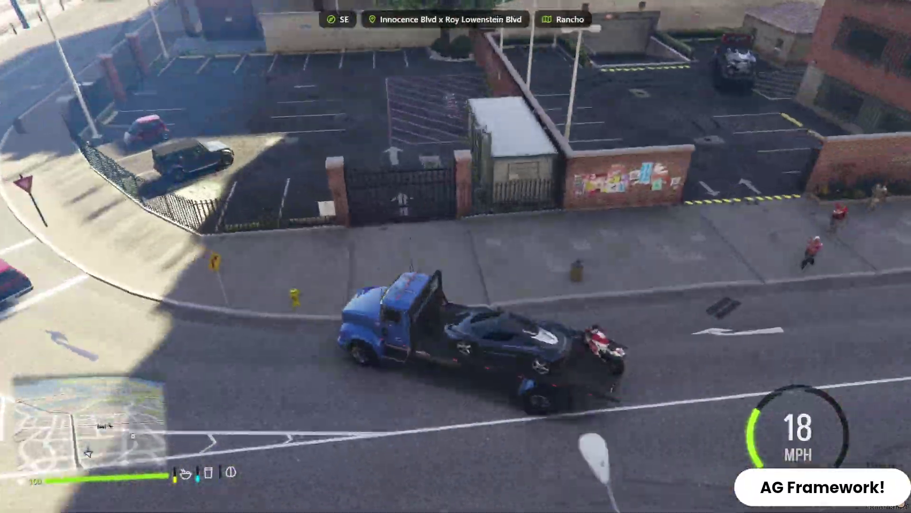
# Park the loaded flatbed in the lot next door to the starting lot and get out
pyautogui.press('s')
pyautogui.press('w')
pyautogui.press('d')
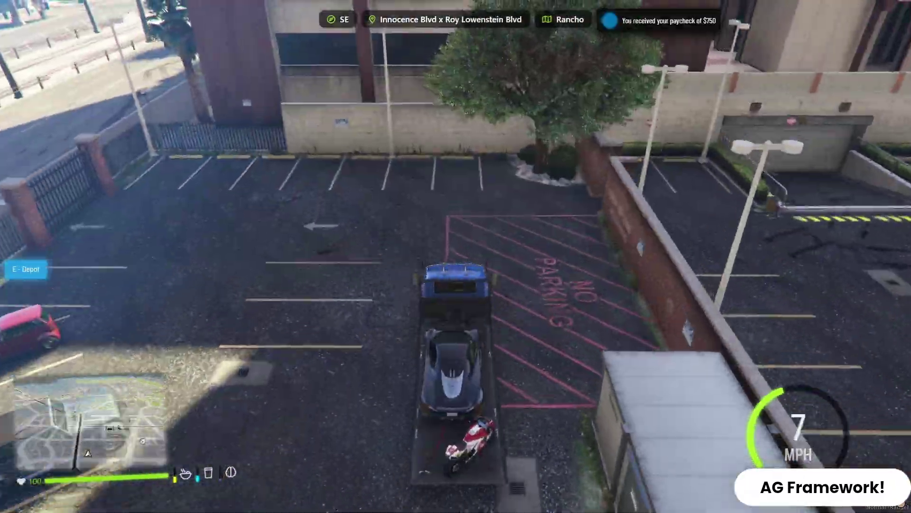
pyautogui.press('w')
pyautogui.press('a')
pyautogui.press('s')
pyautogui.press('b')
pyautogui.press('b')
pyautogui.press('f')
# Deploy the ramp behind the parked flatbed truck for unloading
pyautogui.press('alt')
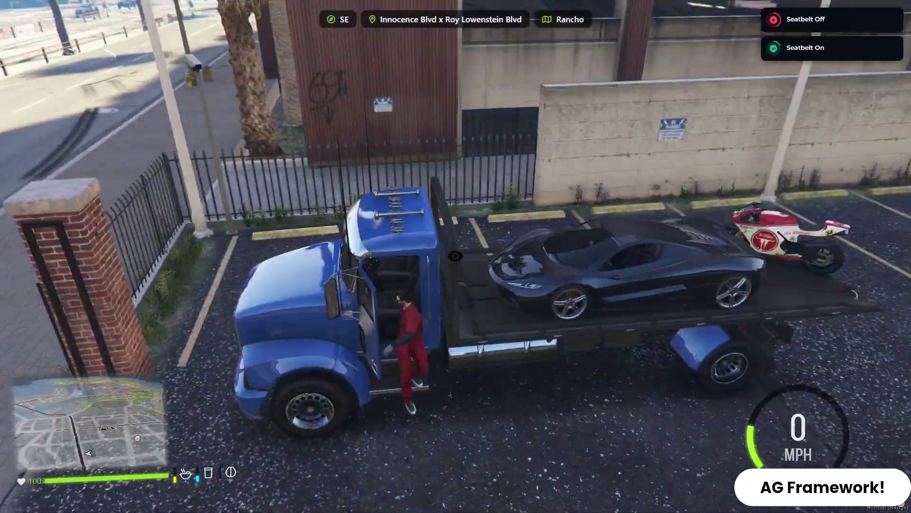
pyautogui.press('w')
pyautogui.click(494, 254)
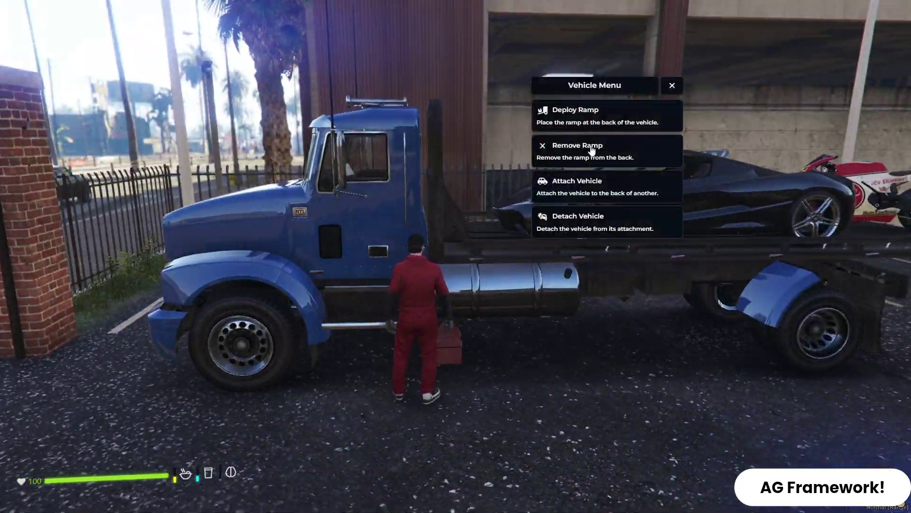
pyautogui.click(593, 114)
pyautogui.press('w')
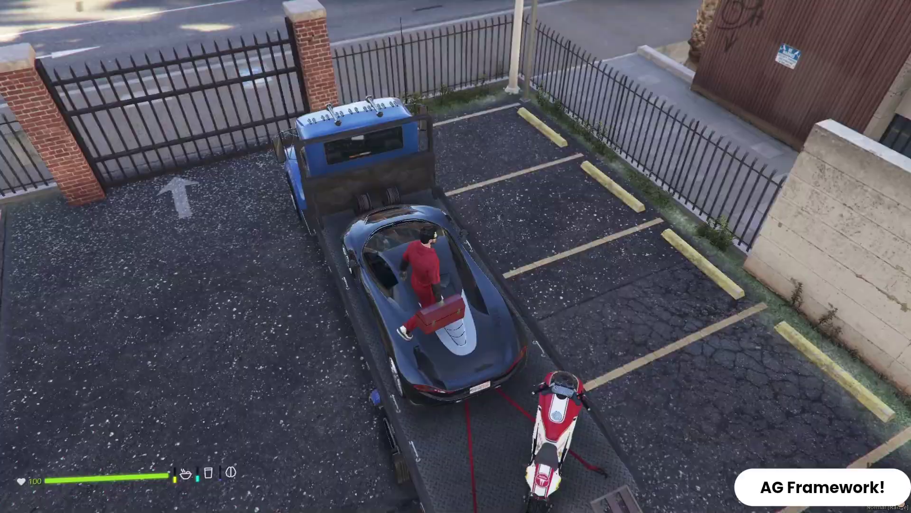
pyautogui.press('f')
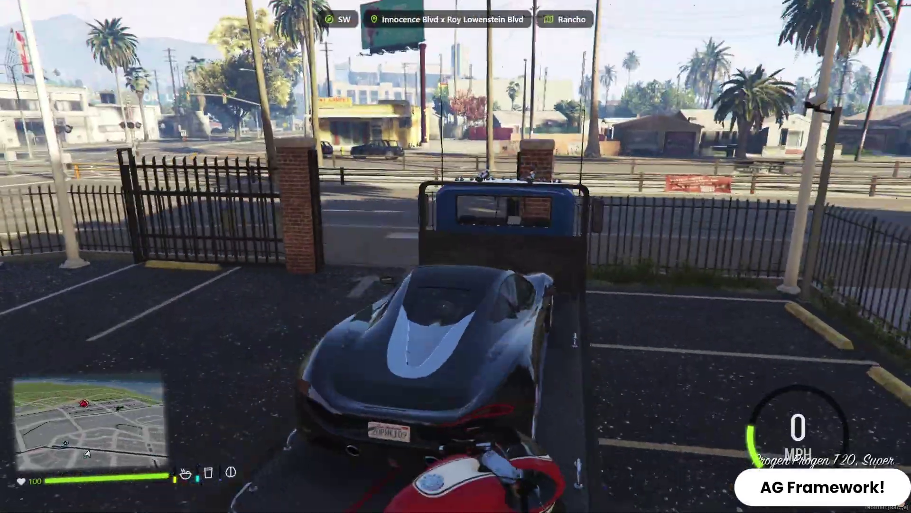
pyautogui.press('f')
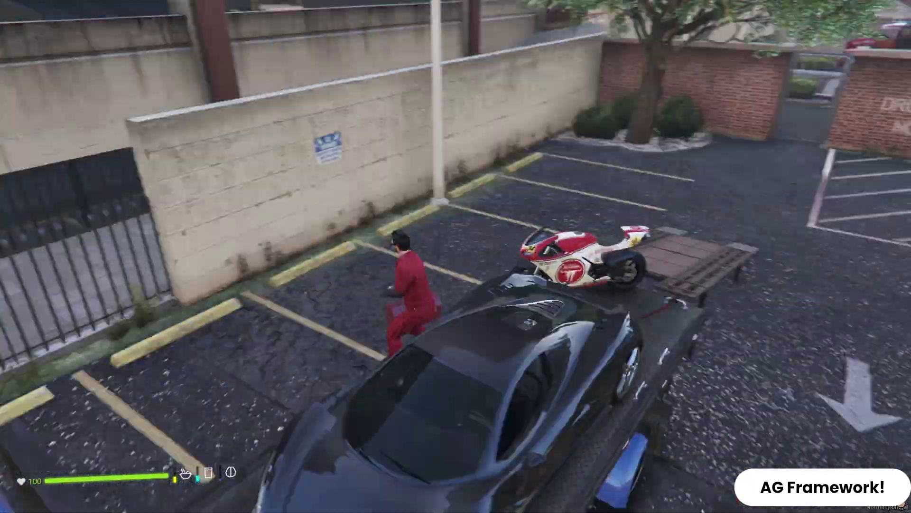
# Mount the motorcycle and detach it from the flatbed, and ride it down the ramp into the lot
pyautogui.press('w')
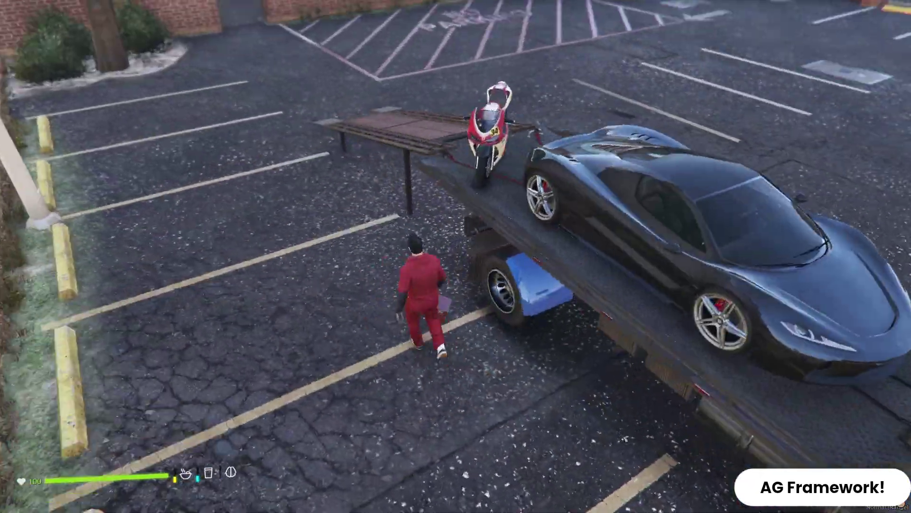
pyautogui.press('f')
pyautogui.press('alt')
pyautogui.click(494, 256)
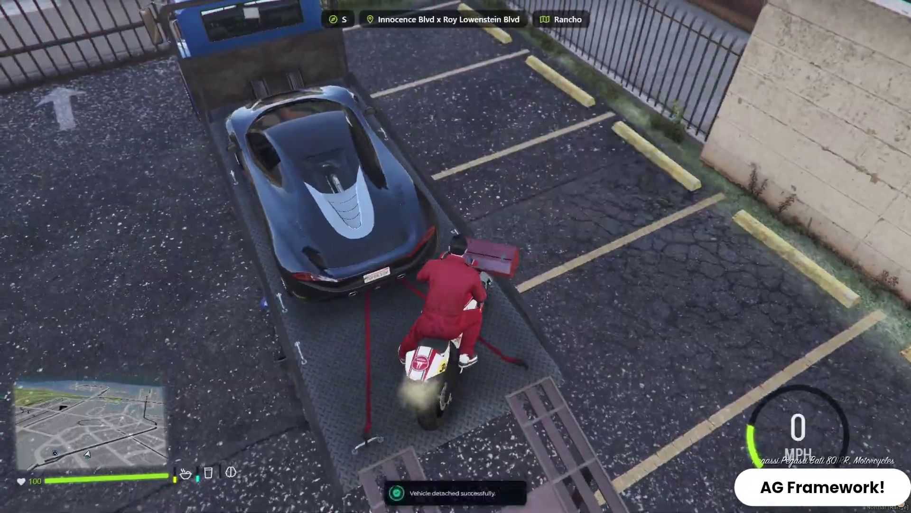
pyautogui.press('w')
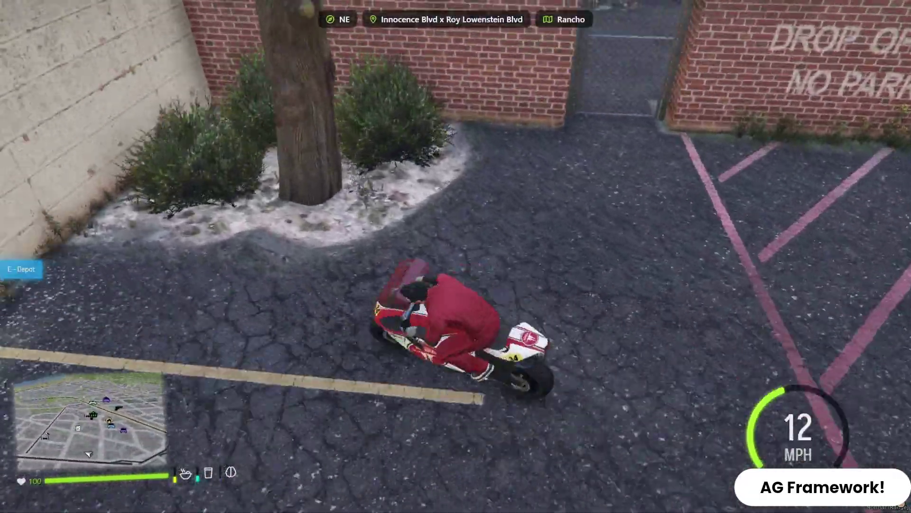
pyautogui.press('f')
# Get into the T20 on the flatbed and switch to the driver's seat through the vehicle controls
pyautogui.press('w')
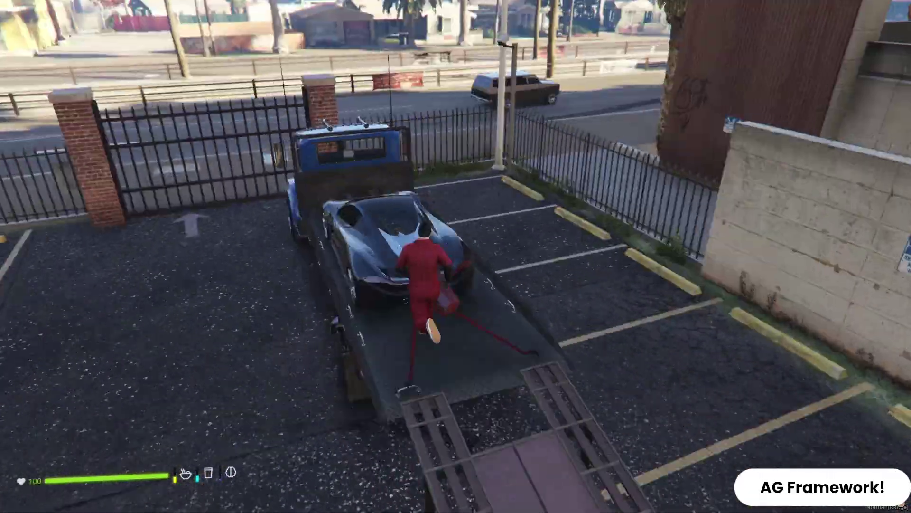
pyautogui.press('w')
pyautogui.press('alt')
pyautogui.press('f')
pyautogui.press('alt')
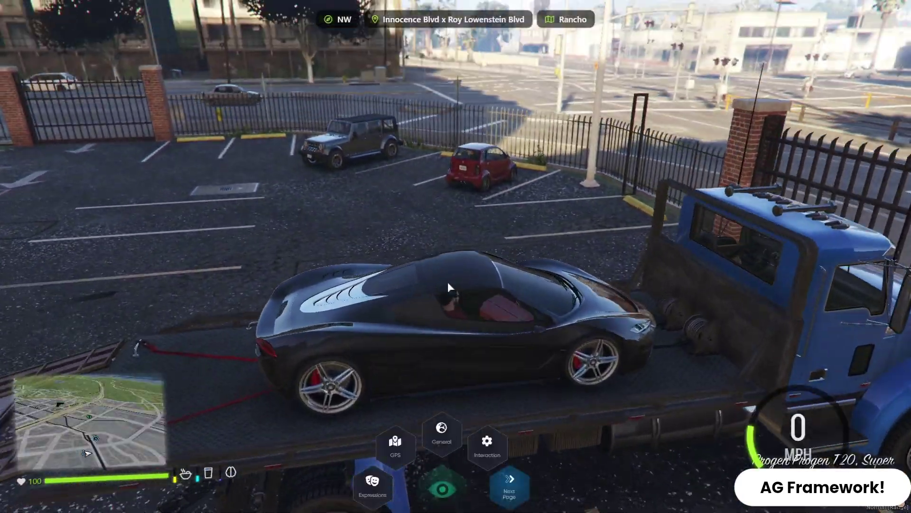
pyautogui.press('F1')
pyautogui.click(470, 461)
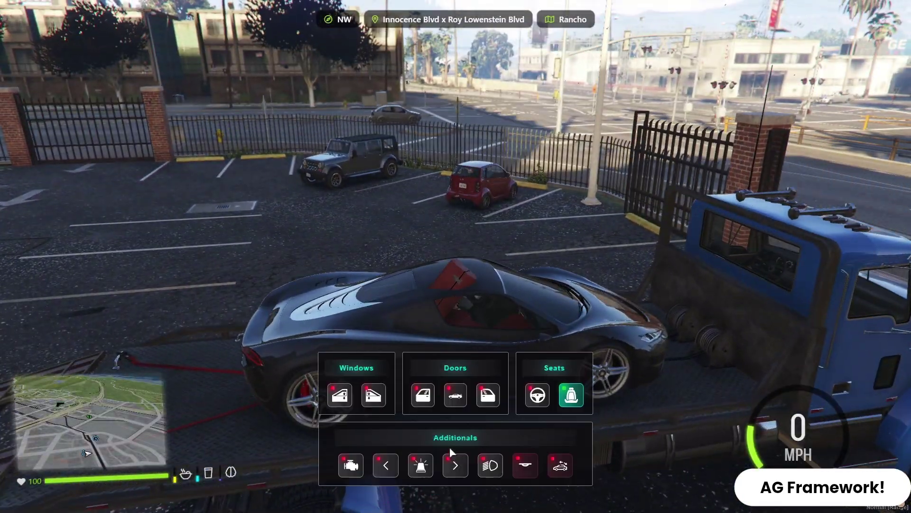
pyautogui.click(541, 395)
# Detach the T20 from the flatbed and reverse it down the ramp into the lot
pyautogui.press('alt')
pyautogui.press('alt')
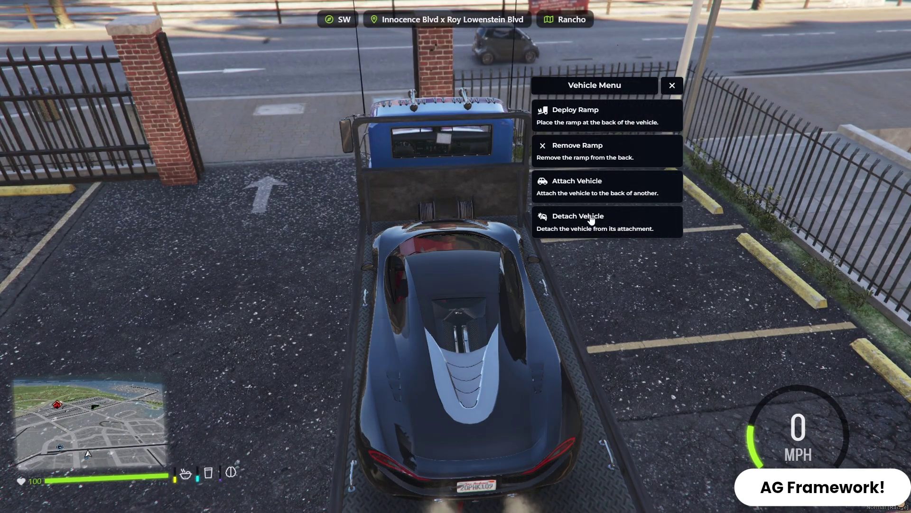
pyautogui.click(591, 220)
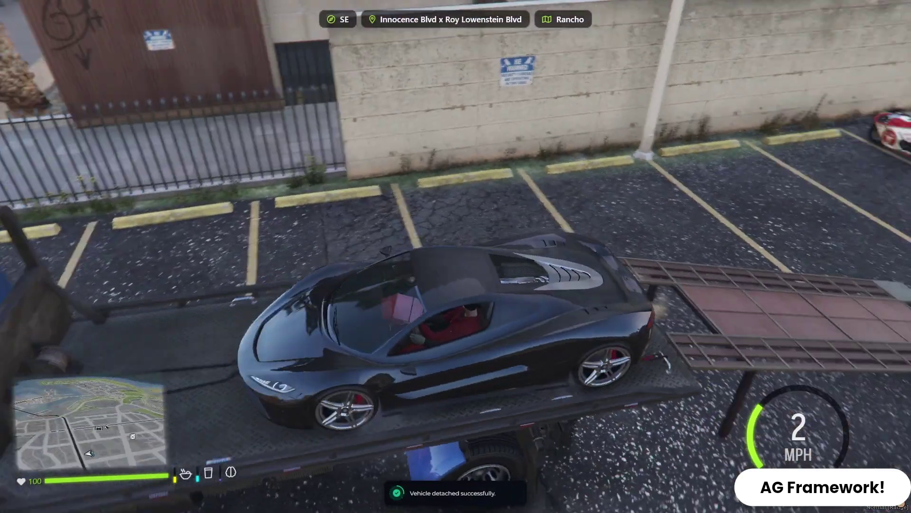
pyautogui.press('s')
pyautogui.press('a')
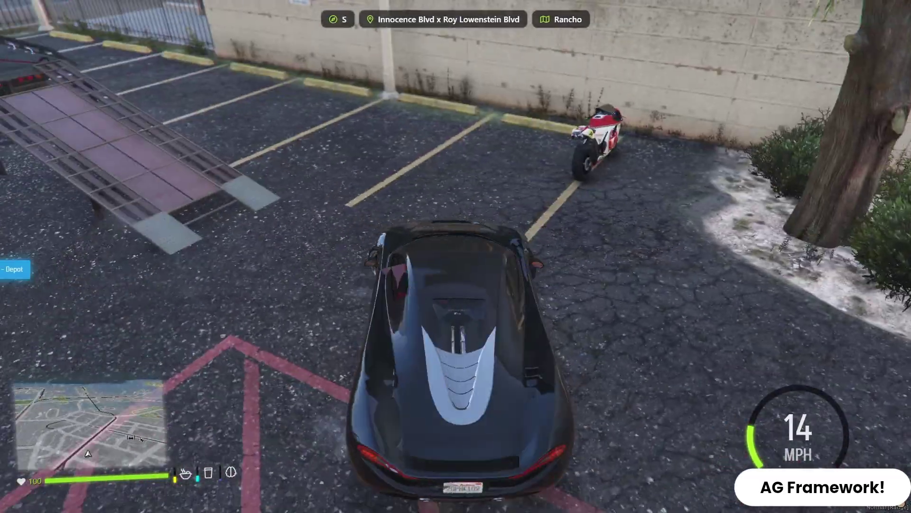
# Park the T20 beside the motorcycle against the wall of the lot and get out
pyautogui.press('w')
pyautogui.press('a')
pyautogui.press('s')
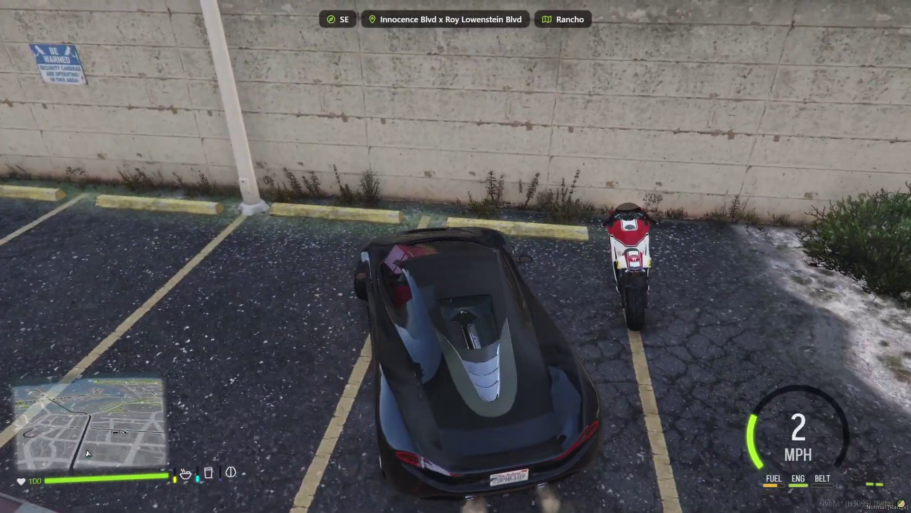
pyautogui.press('f')
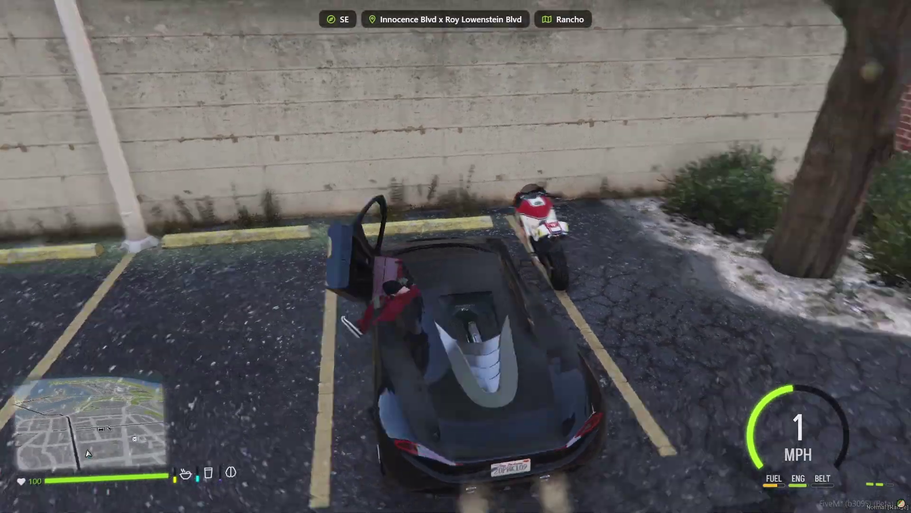
# Walk back to the rear of the flatbed truck and remove its ramp through the vehicle options
pyautogui.press('w')
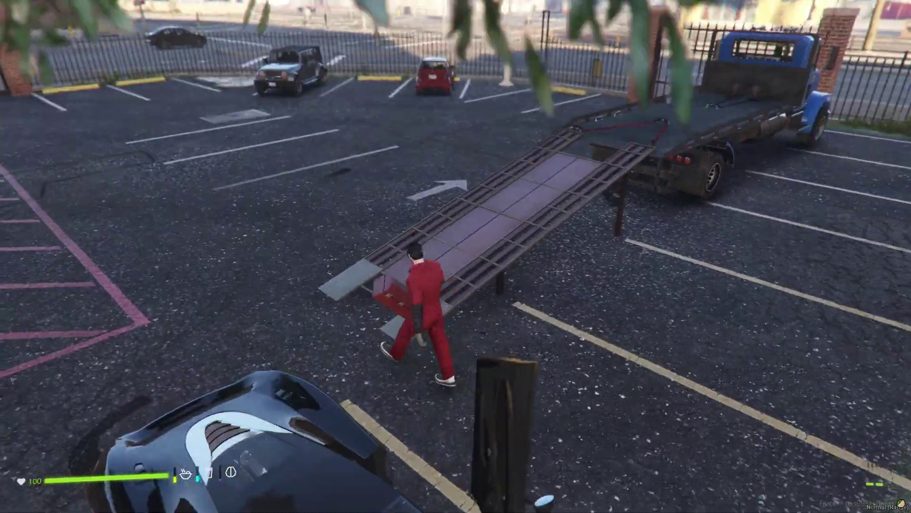
pyautogui.press('w')
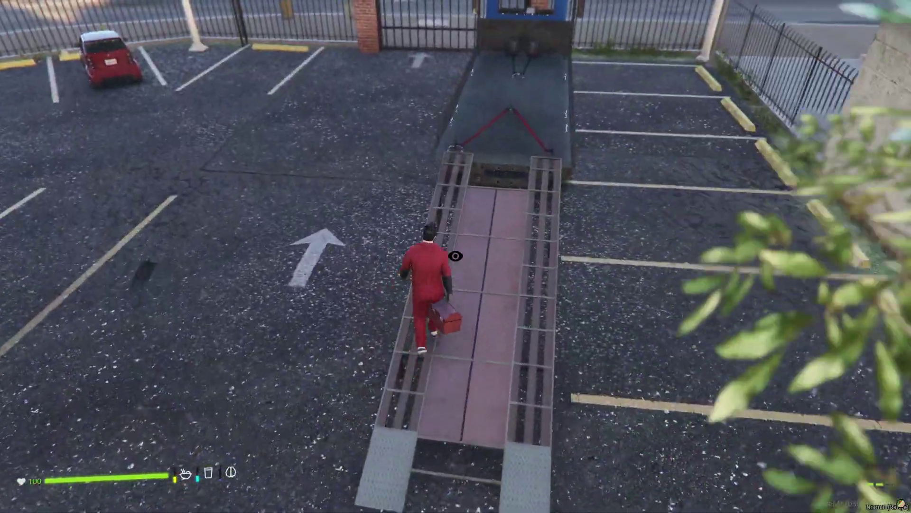
pyautogui.press('w')
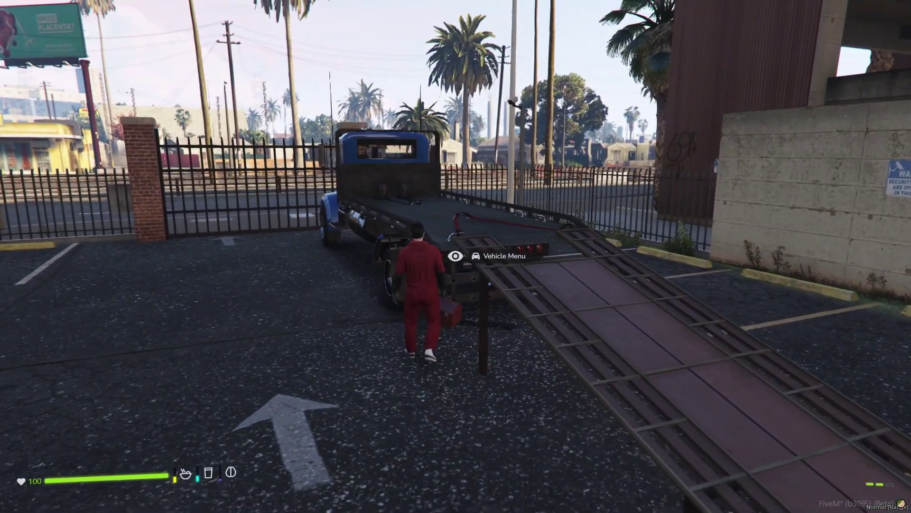
pyautogui.click(477, 258)
pyautogui.click(585, 163)
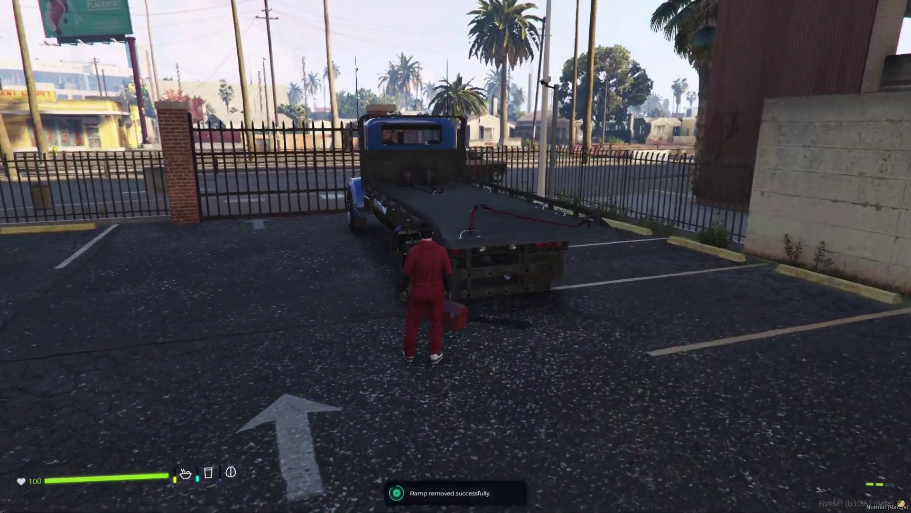
# Walk alongside the flatbed toward the truck's cab and activate interaction targeting
pyautogui.press('w')
pyautogui.press('w')
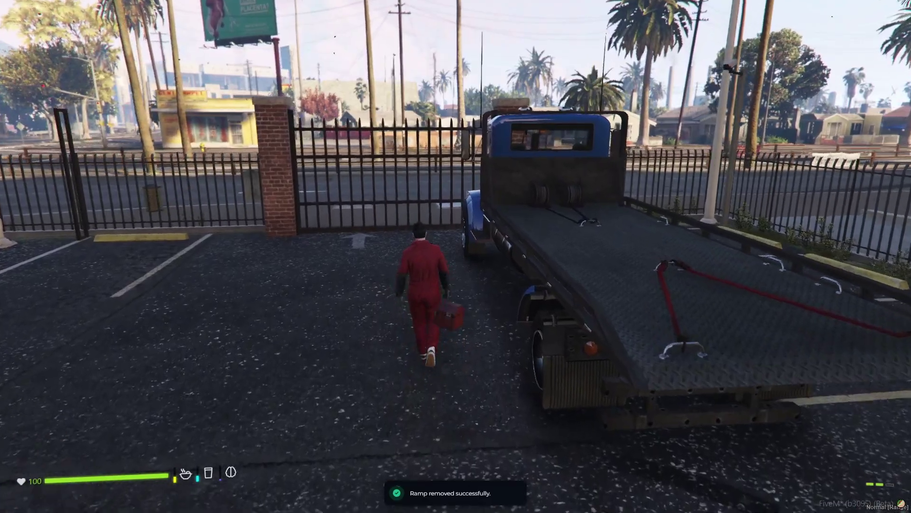
pyautogui.press('alt')
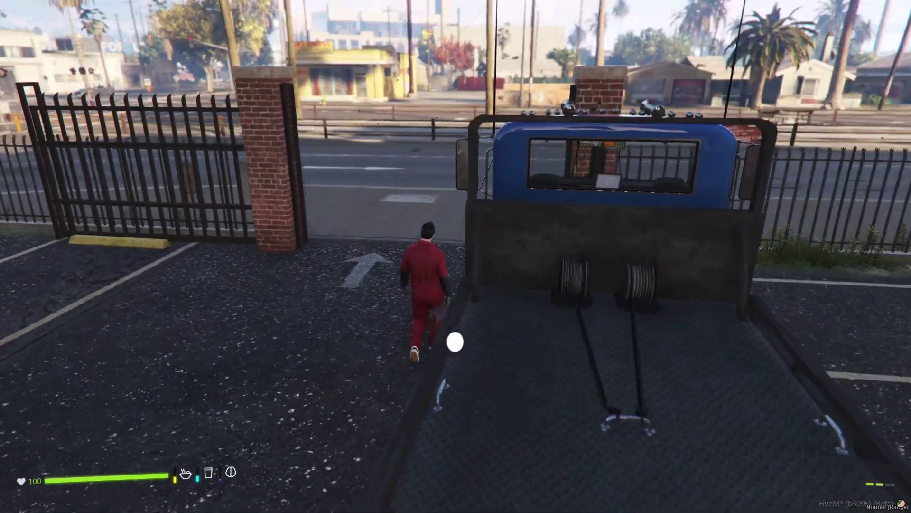